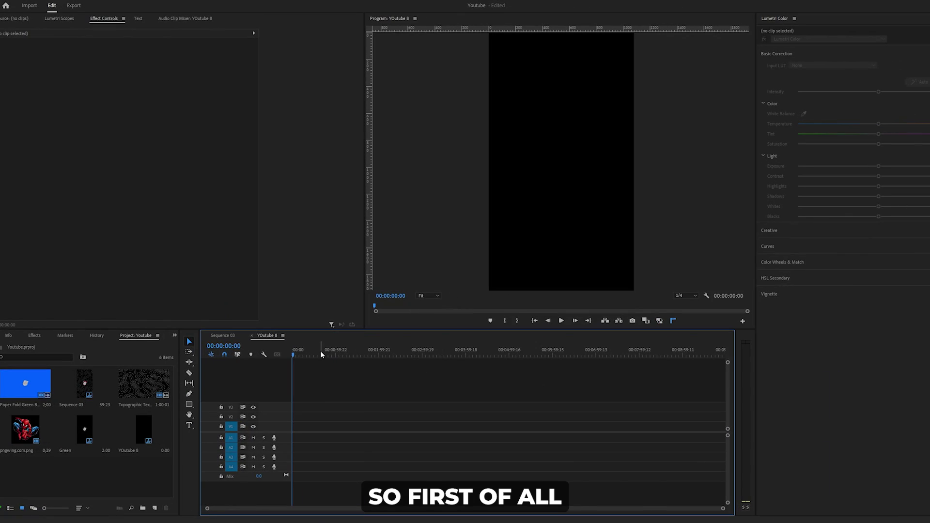
- Place the Topographic Textures clip at the start of track V1, keeping the existing sequence settings
{"action": "left_click_drag", "start_coordinate": [139, 383], "coordinate": [357, 398]}
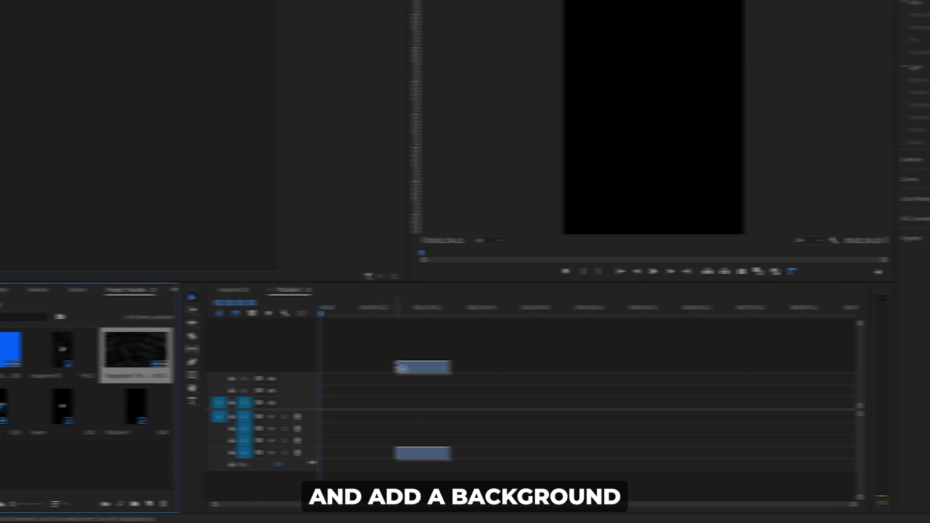
{"action": "left_click_drag", "start_coordinate": [400, 369], "coordinate": [321, 406]}
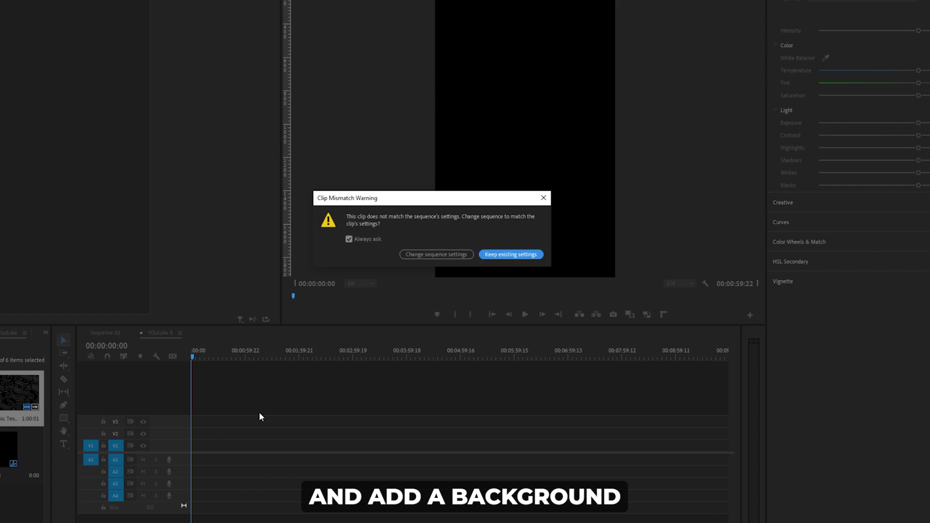
{"action": "left_click", "coordinate": [508, 257]}
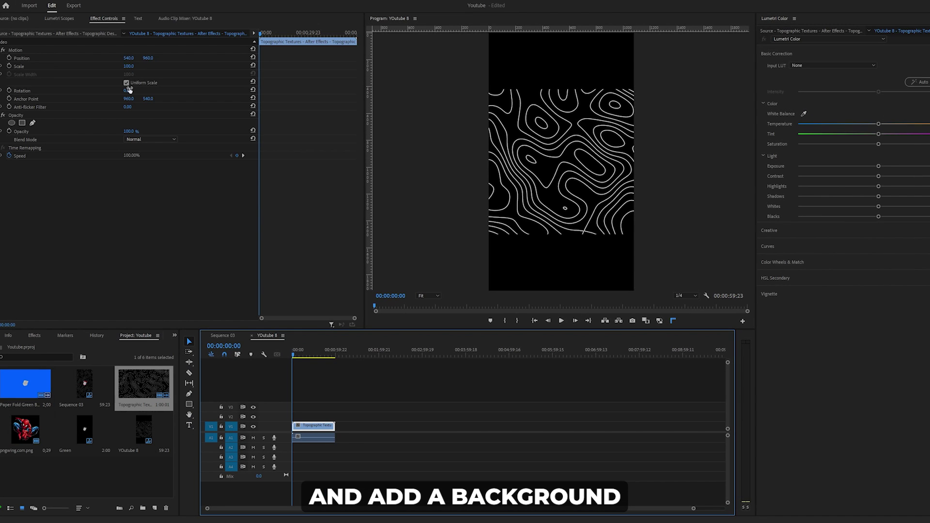
- Rotate the topographic background clip 90 degrees to fill the vertical frame and preview a frame shortly after the start
{"action": "left_click", "coordinate": [128, 91]}
{"action": "type", "text": "90"}
{"action": "key", "text": "Return"}
{"action": "left_click_drag", "start_coordinate": [293, 354], "coordinate": [293, 355]}
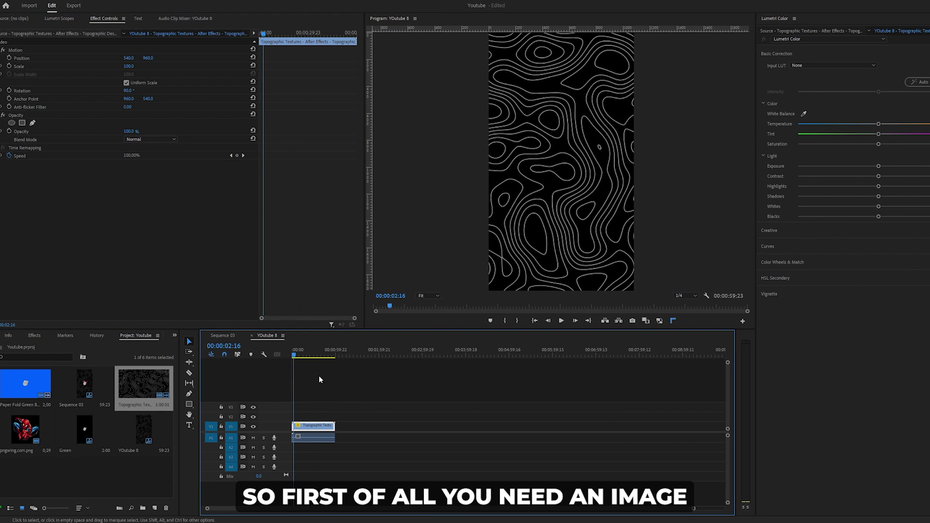
- Place the Spider-Man PNG at the sequence start on V2 above the background and set its scale to 72
{"action": "key", "text": "Home"}
{"action": "key", "text": "backslash"}
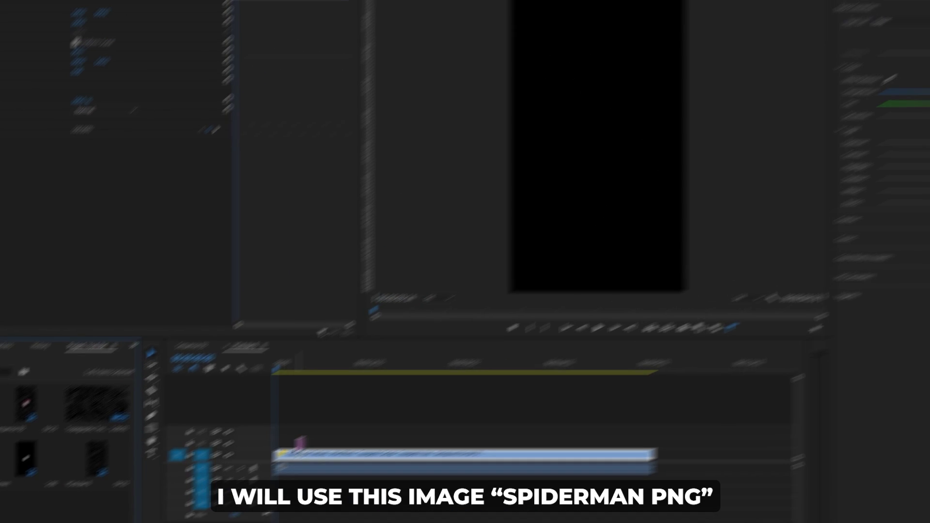
{"action": "left_click_drag", "start_coordinate": [300, 443], "coordinate": [279, 443]}
{"action": "left_click", "coordinate": [357, 413]}
{"action": "key", "text": "equal"}
{"action": "key", "text": "equal"}
{"action": "key", "text": "equal"}
{"action": "left_click", "coordinate": [296, 444]}
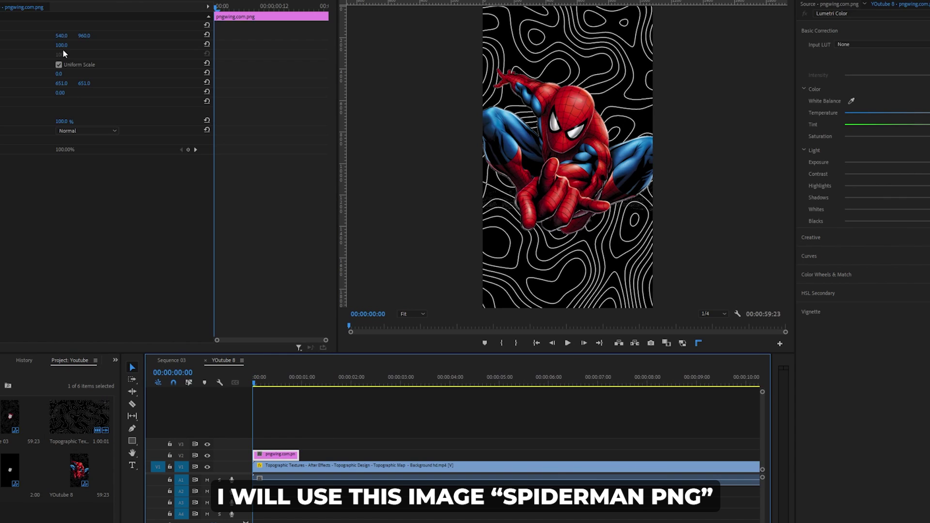
{"action": "left_click_drag", "start_coordinate": [63, 45], "coordinate": [49, 45]}
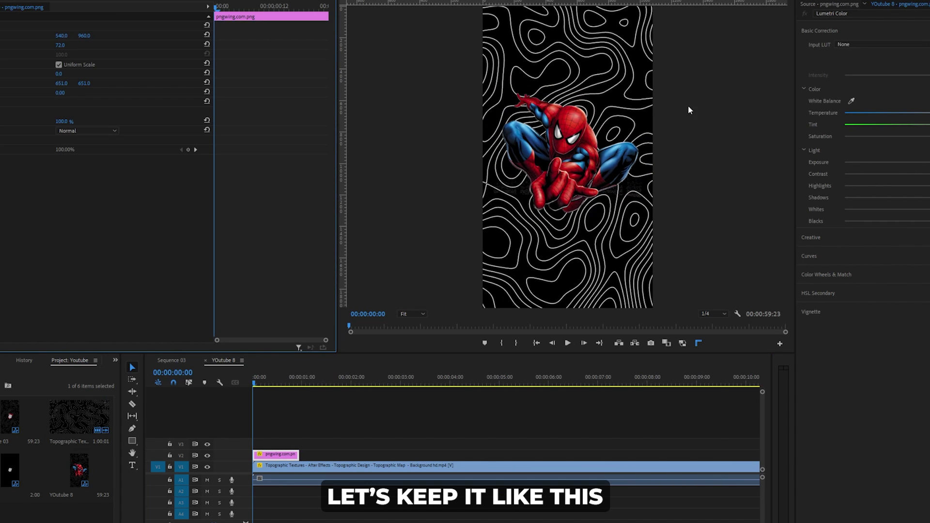
{"action": "left_click", "coordinate": [403, 423]}
- Add the Paper Fold Green Blue clip at the sequence start on V2, with the Spider-Man image above it on V3
{"action": "left_click", "coordinate": [41, 414]}
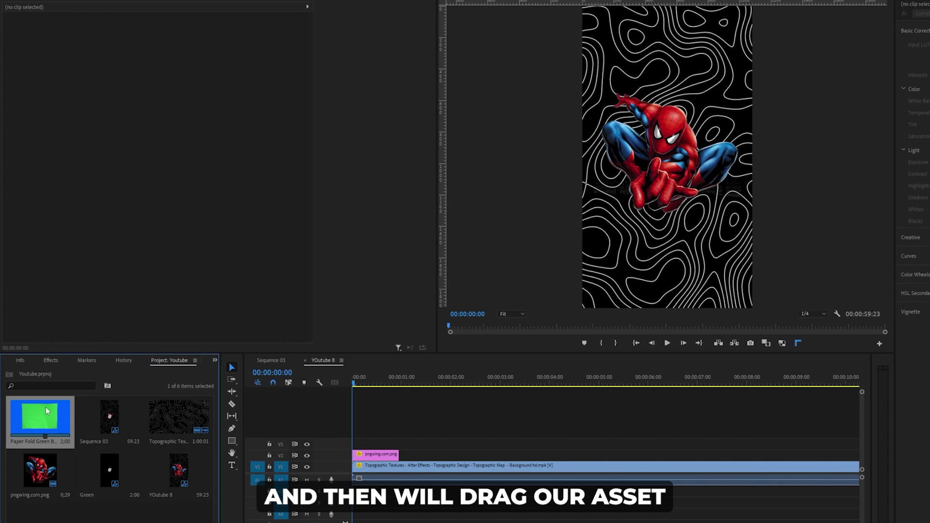
{"action": "left_click_drag", "start_coordinate": [46, 411], "coordinate": [365, 446]}
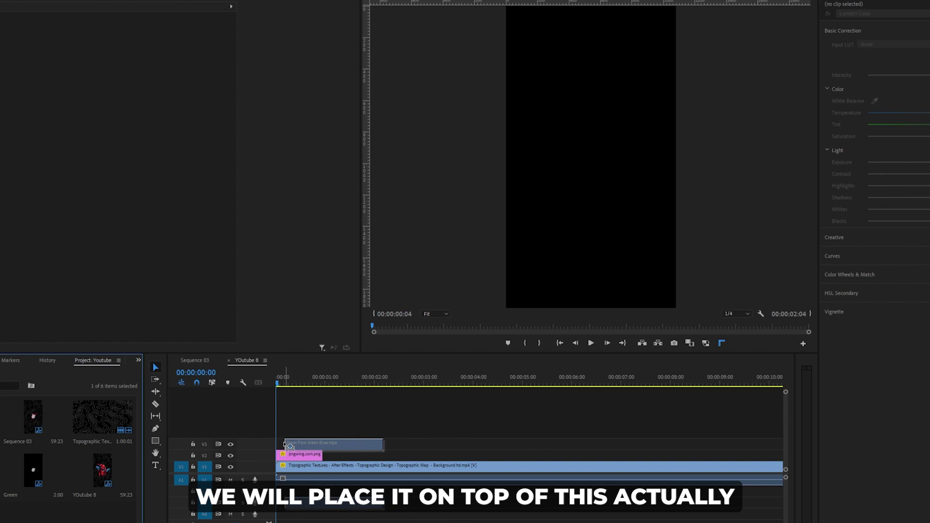
{"action": "left_click_drag", "start_coordinate": [270, 443], "coordinate": [324, 455]}
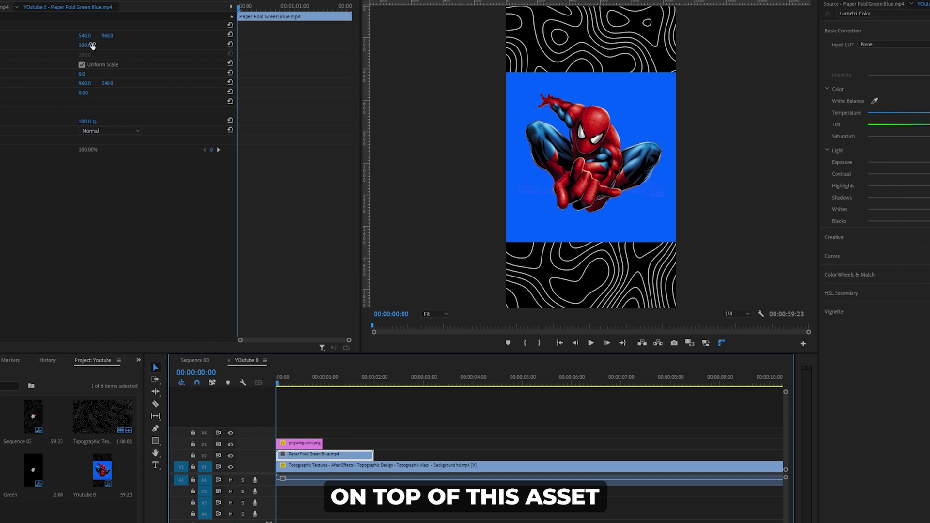
- Set the Paper Fold clip's scale to 59 and extend the Spider-Man image to the end of the paper clip
{"action": "mouse_move", "coordinate": [92, 46]}
{"action": "left_mouse_down"}
{"action": "mouse_move", "coordinate": [126, 46]}
{"action": "mouse_move", "coordinate": [82, 46]}
{"action": "left_mouse_up"}
{"action": "left_click", "coordinate": [309, 383]}
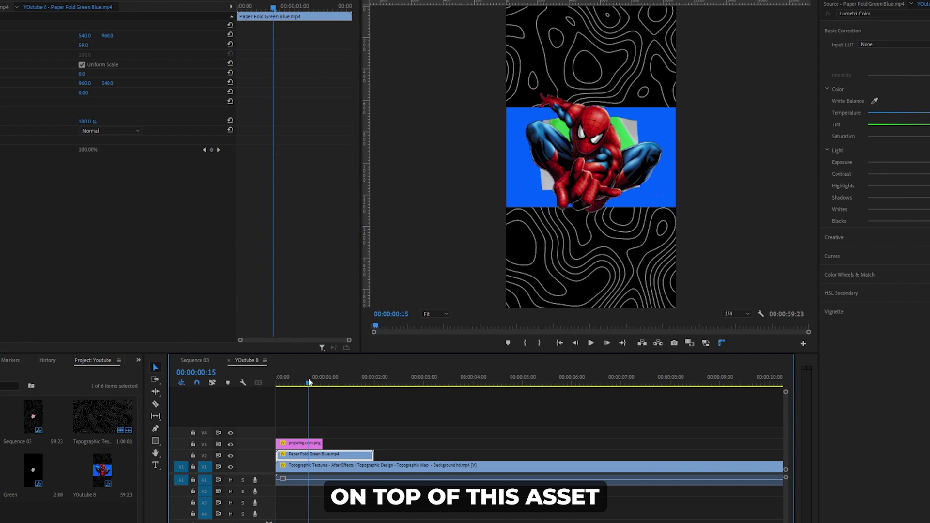
{"action": "left_click_drag", "start_coordinate": [322, 443], "coordinate": [373, 443]}
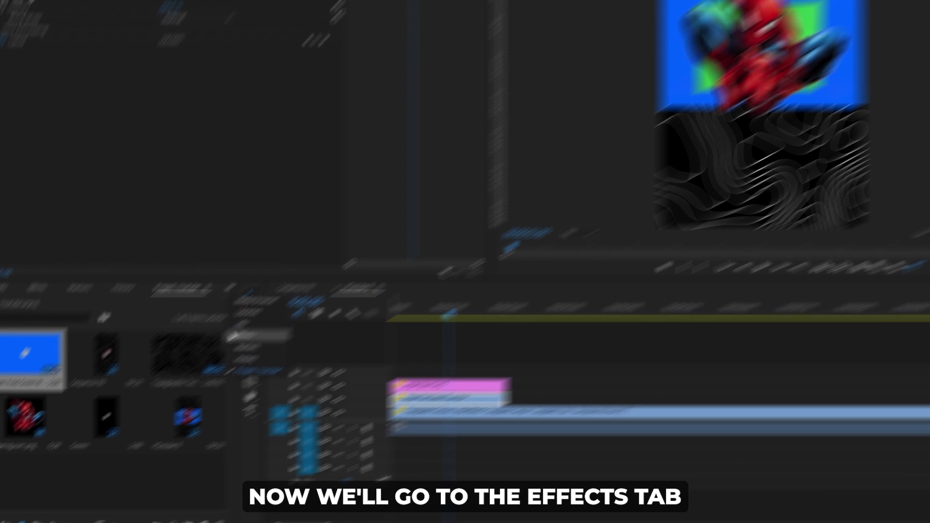
- Search the effects for "track" and apply Track Matte Key to the Paper Fold Green Blue clip
{"action": "left_click", "coordinate": [138, 360]}
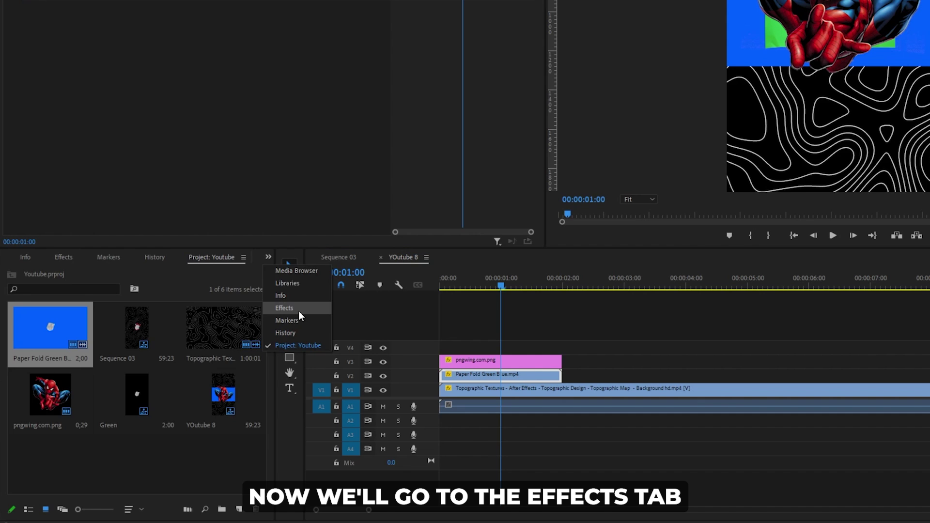
{"action": "left_click", "coordinate": [298, 310]}
{"action": "type", "text": "track"}
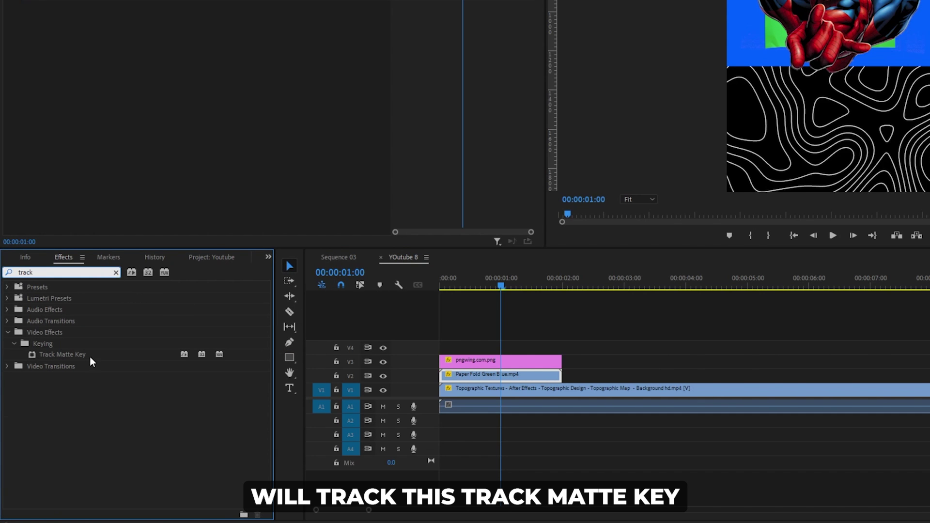
{"action": "left_click_drag", "start_coordinate": [90, 361], "coordinate": [576, 335]}
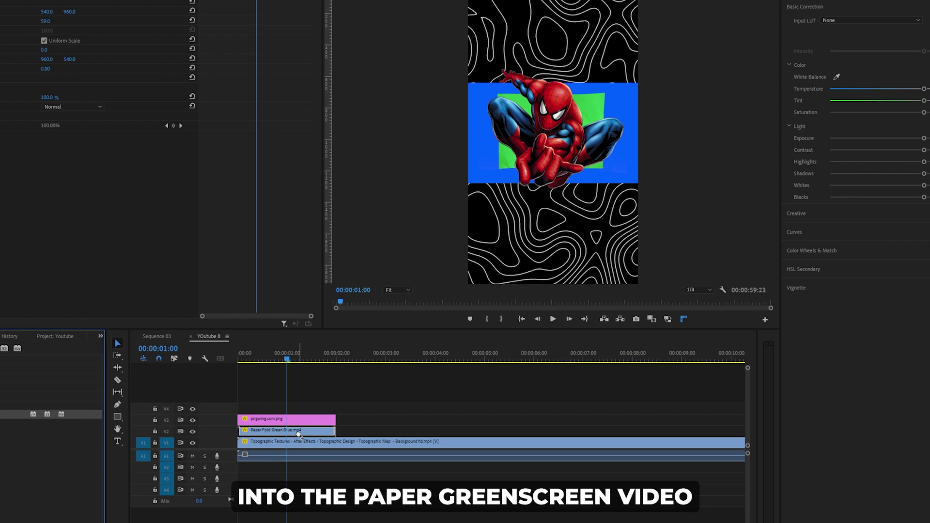
{"action": "left_click_drag", "start_coordinate": [298, 434], "coordinate": [298, 431]}
- Set the Track Matte Key's matte to Video 3 on the paper clip
{"action": "key", "text": "Left"}
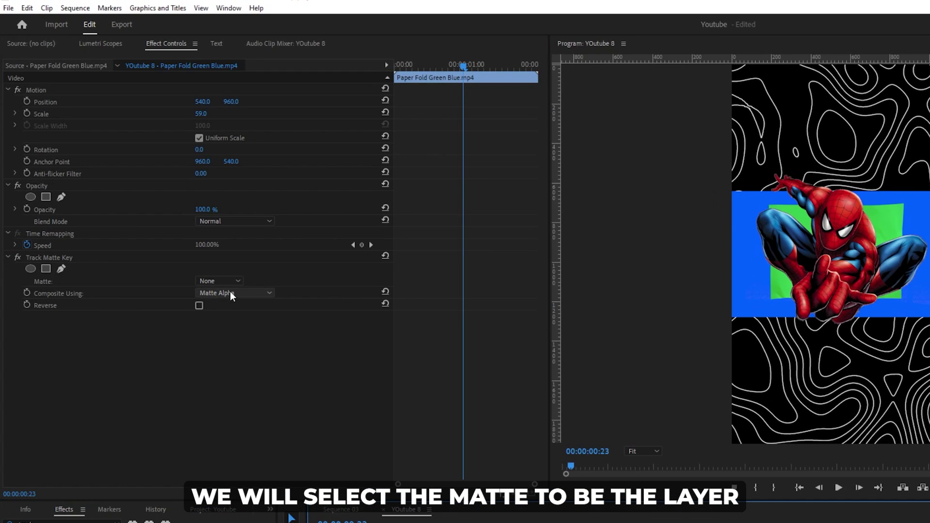
{"action": "left_click", "coordinate": [224, 282]}
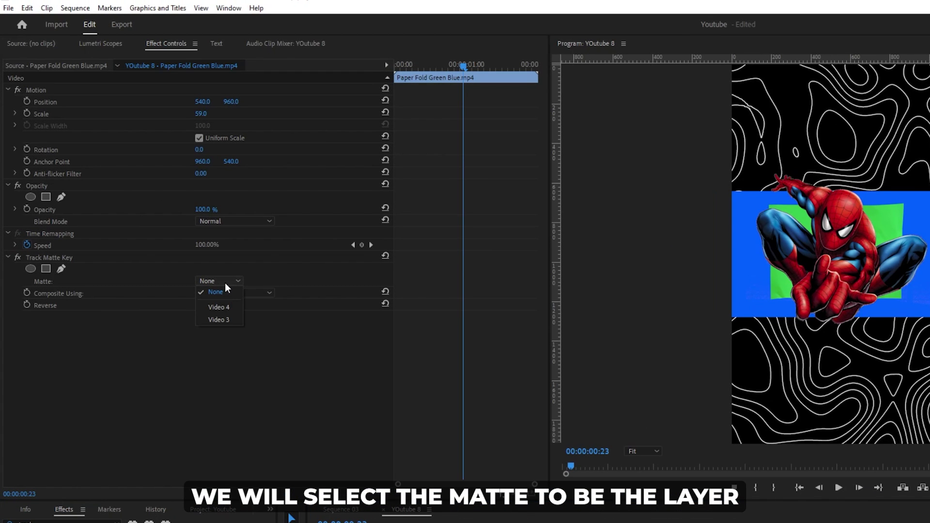
{"action": "left_click", "coordinate": [219, 319]}
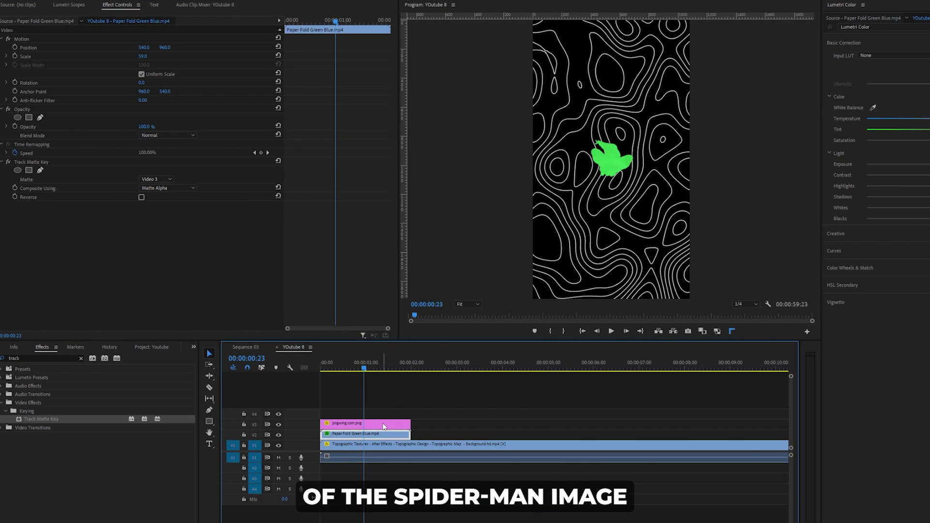
- Enlarge the Spider-Man image on V3 and set the Paper Fold clip's scale to 87
{"action": "left_click_drag", "start_coordinate": [379, 403], "coordinate": [381, 422]}
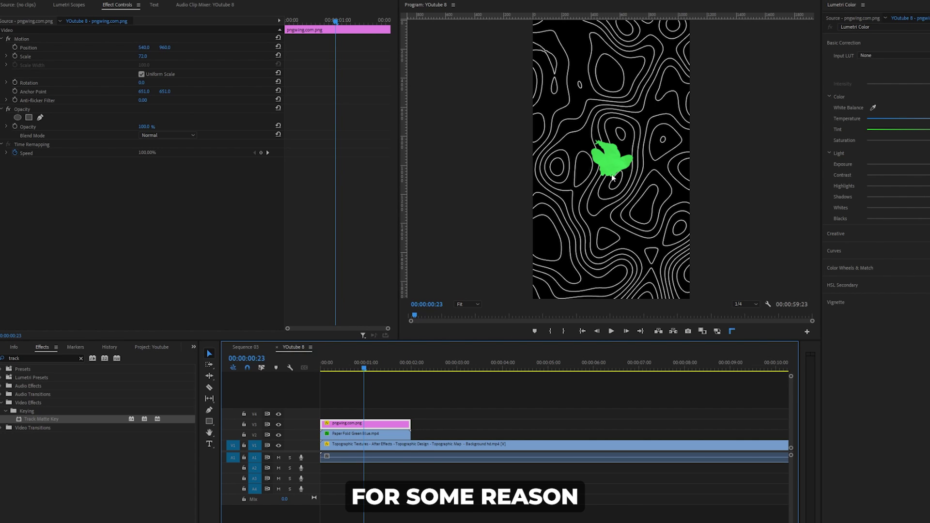
{"action": "mouse_move", "coordinate": [139, 56]}
{"action": "left_mouse_down"}
{"action": "mouse_move", "coordinate": [212, 57]}
{"action": "mouse_move", "coordinate": [136, 56]}
{"action": "left_mouse_up"}
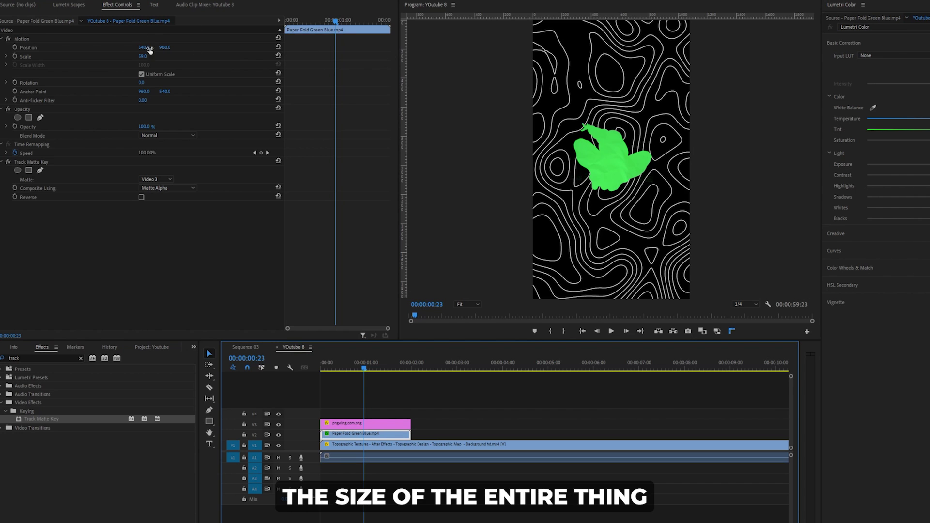
{"action": "left_click_drag", "start_coordinate": [144, 56], "coordinate": [155, 56]}
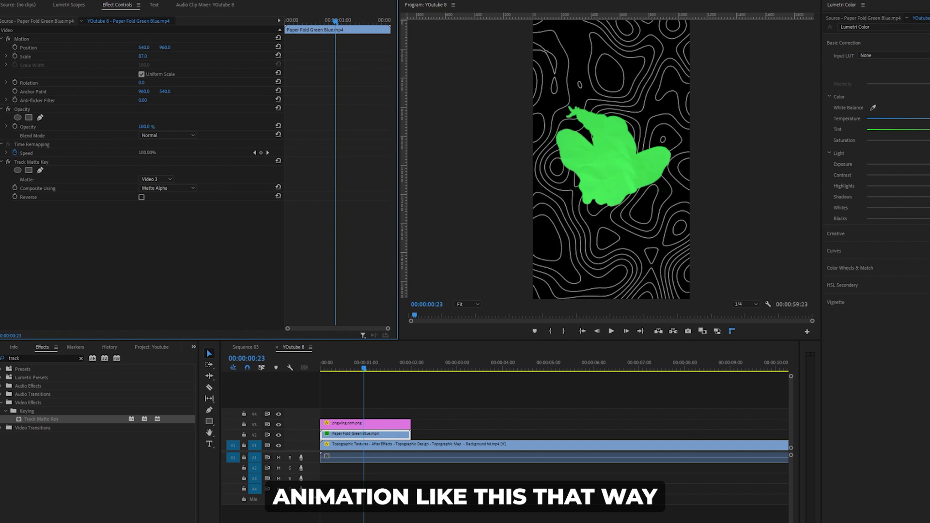
- Check the green paper's coverage of the subject around frame 17 and fine-tune the Paper Fold clip's scale
{"action": "mouse_move", "coordinate": [361, 370]}
{"action": "left_mouse_down"}
{"action": "mouse_move", "coordinate": [295, 373]}
{"action": "mouse_move", "coordinate": [384, 375]}
{"action": "mouse_move", "coordinate": [323, 374]}
{"action": "mouse_move", "coordinate": [352, 372]}
{"action": "left_mouse_up"}
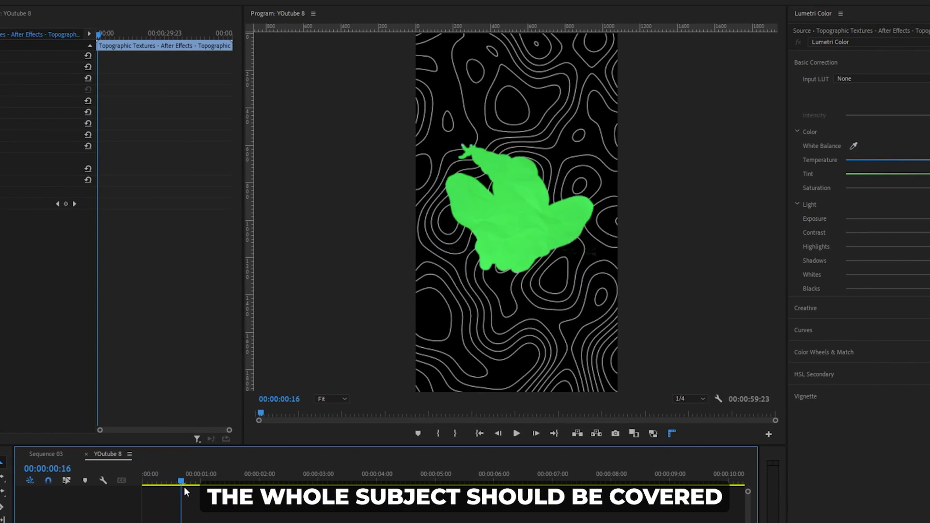
{"action": "left_click_drag", "start_coordinate": [184, 486], "coordinate": [170, 486]}
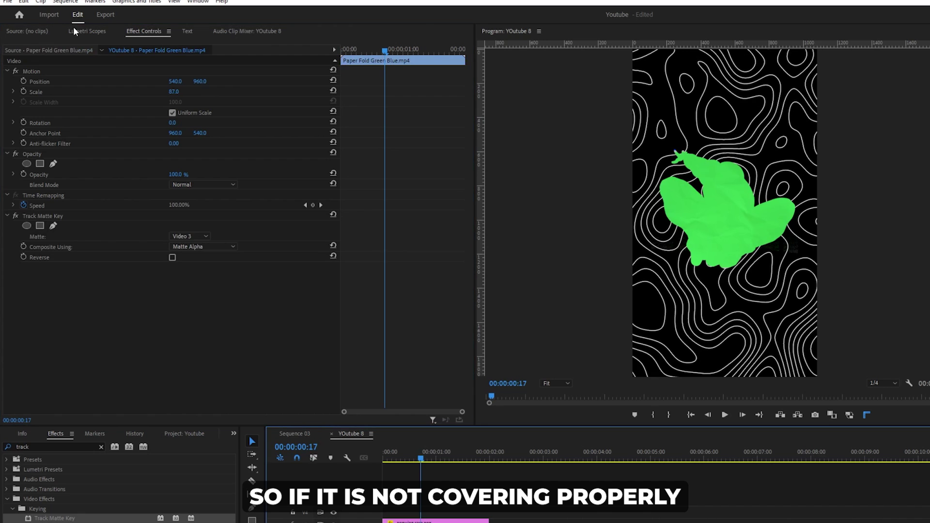
{"action": "mouse_move", "coordinate": [173, 91]}
{"action": "left_mouse_down"}
{"action": "mouse_move", "coordinate": [160, 91]}
{"action": "mouse_move", "coordinate": [217, 92]}
{"action": "mouse_move", "coordinate": [174, 91]}
{"action": "left_mouse_up"}
{"action": "left_click", "coordinate": [436, 521]}
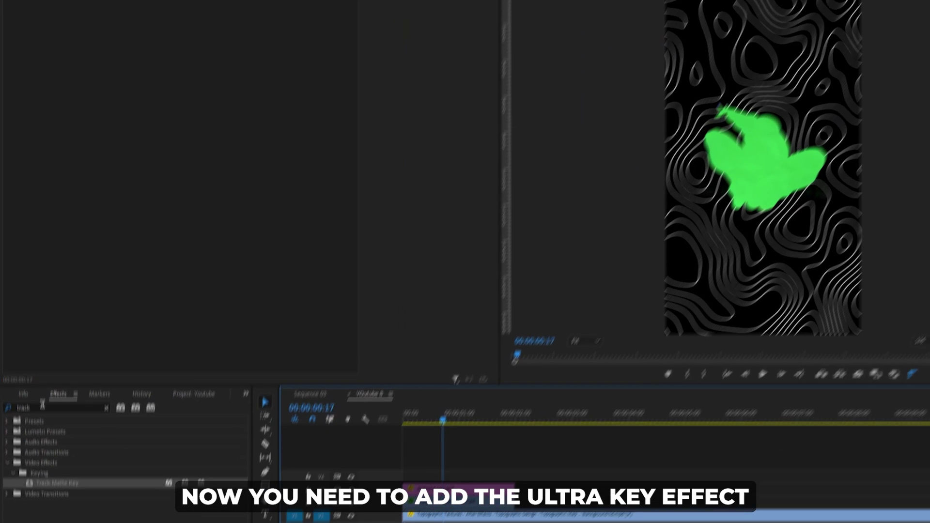
- Search the effects for "ultr" and apply Ultra Key to the Paper Fold Green Blue clip
{"action": "left_click", "coordinate": [39, 447]}
{"action": "type", "text": "ultra"}
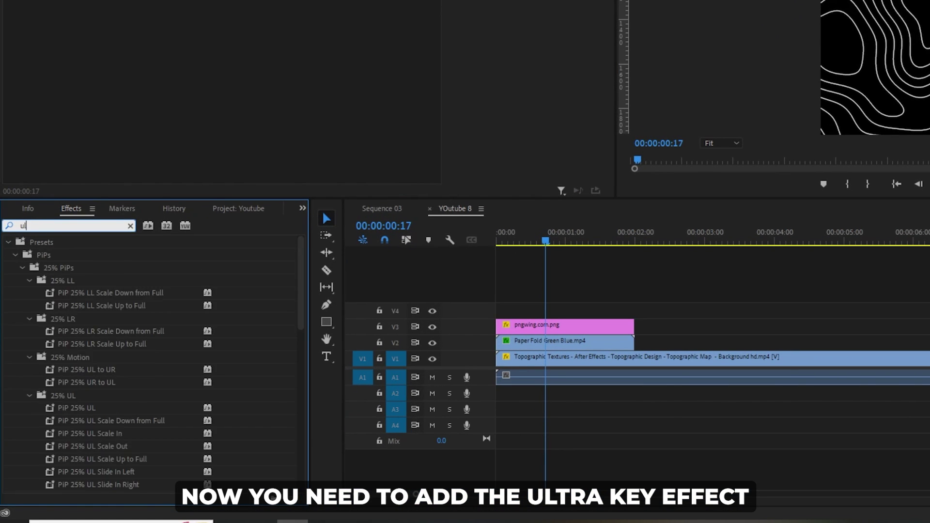
{"action": "key", "text": "BackSpace"}
{"action": "key", "text": "BackSpace"}
{"action": "key", "text": "BackSpace"}
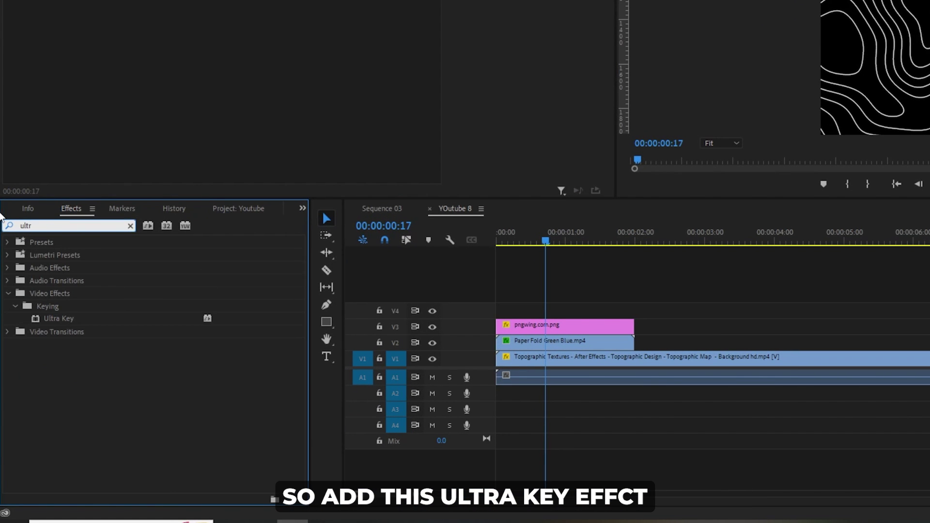
{"action": "left_click_drag", "start_coordinate": [81, 320], "coordinate": [627, 328]}
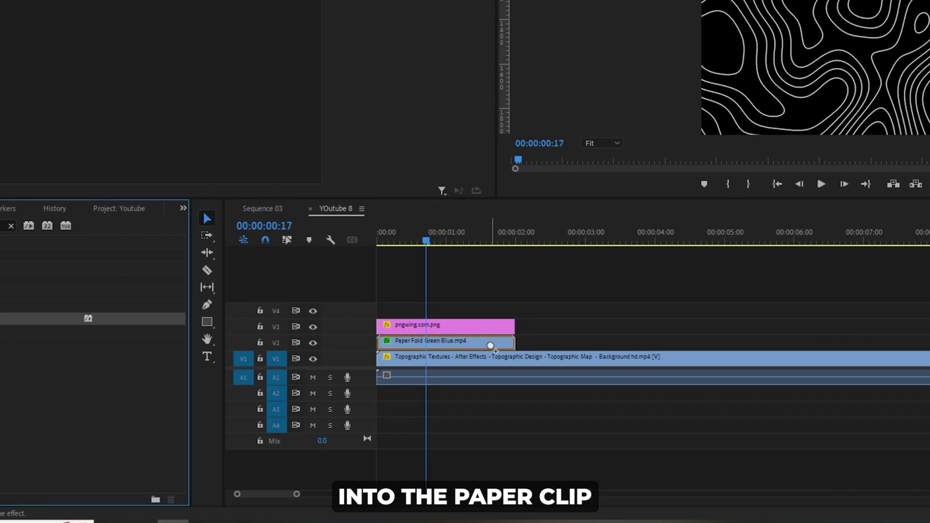
{"action": "left_click_drag", "start_coordinate": [490, 345], "coordinate": [490, 345]}
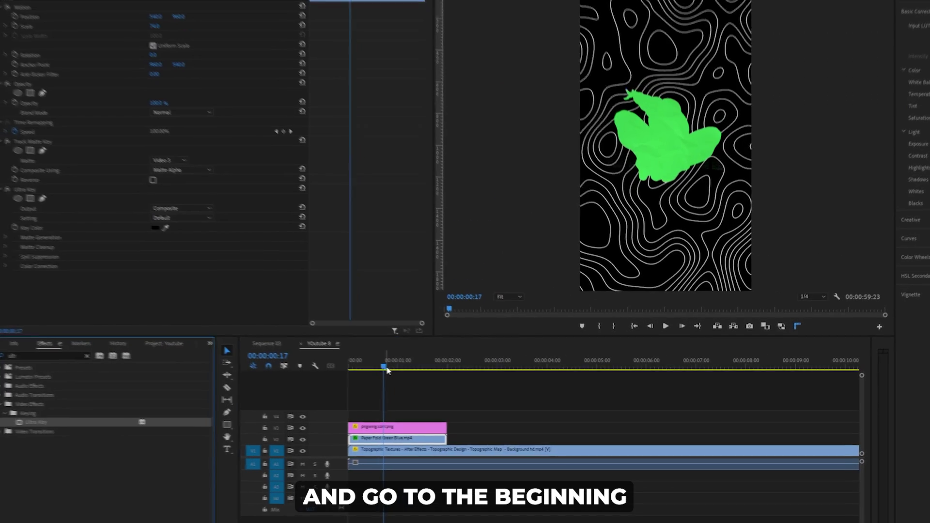
- At 00:00:00:04, sample the paper clip's blue background as the Ultra Key color and choose the Aggressive setting
{"action": "left_click", "coordinate": [415, 239]}
{"action": "left_click_drag", "start_coordinate": [347, 358], "coordinate": [328, 359]}
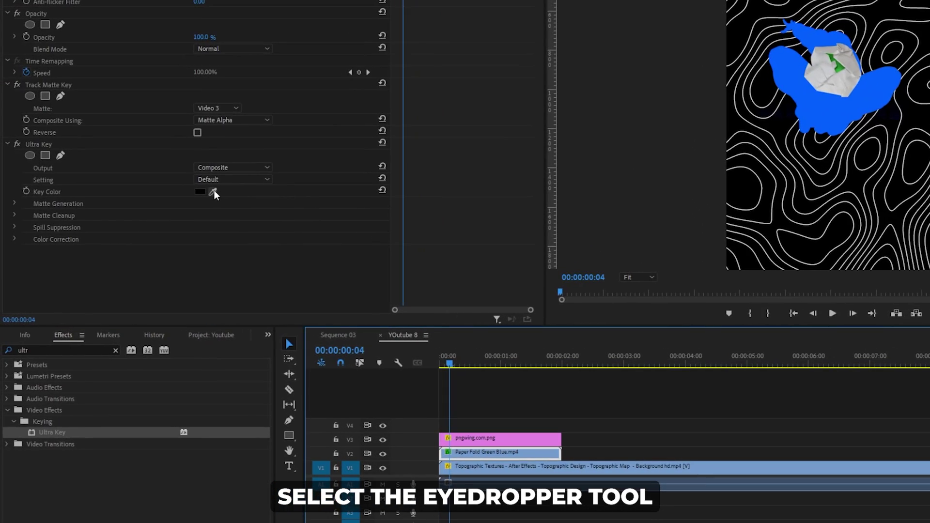
{"action": "left_click", "coordinate": [213, 191]}
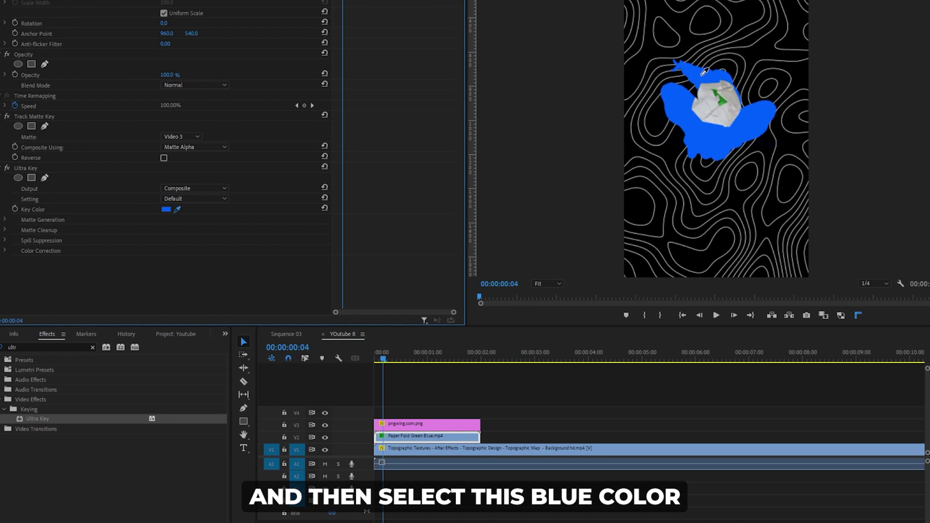
{"action": "left_click", "coordinate": [699, 73]}
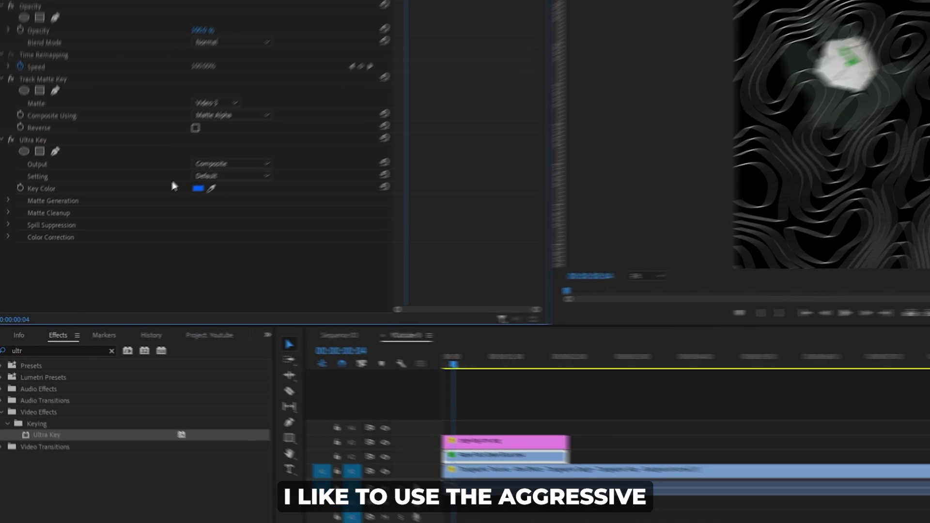
{"action": "left_click", "coordinate": [255, 163]}
{"action": "left_click", "coordinate": [257, 197]}
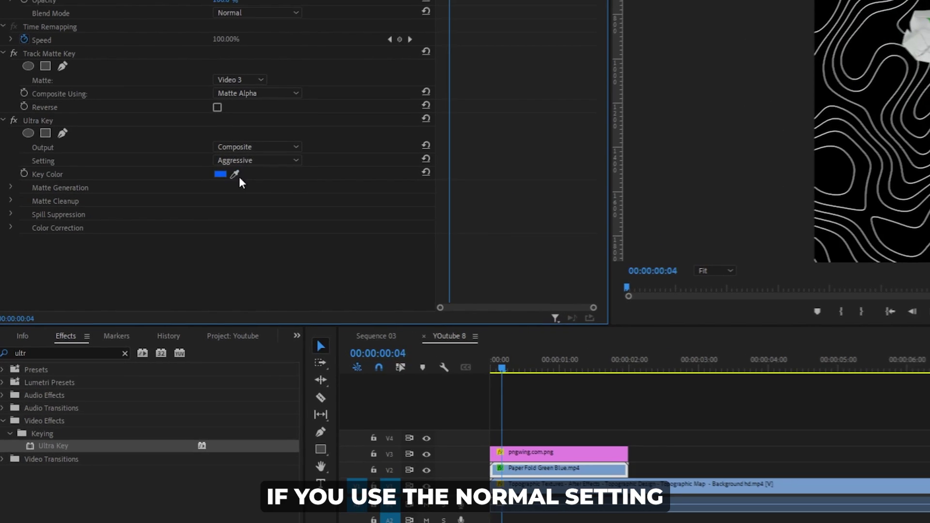
- Switch the Ultra Key setting to Default for comparison, and return it to Aggressive
{"action": "left_click", "coordinate": [257, 160]}
{"action": "left_click", "coordinate": [245, 172]}
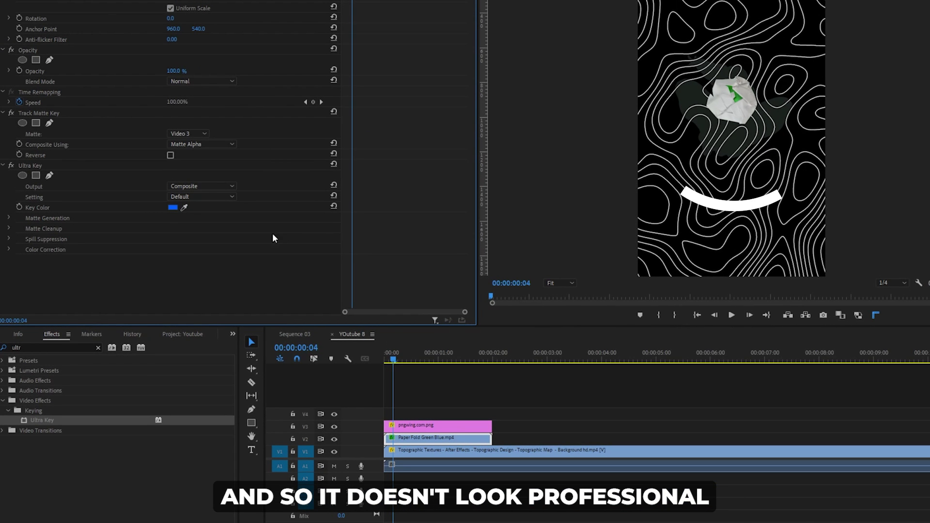
{"action": "left_click", "coordinate": [209, 198]}
{"action": "left_click", "coordinate": [213, 228]}
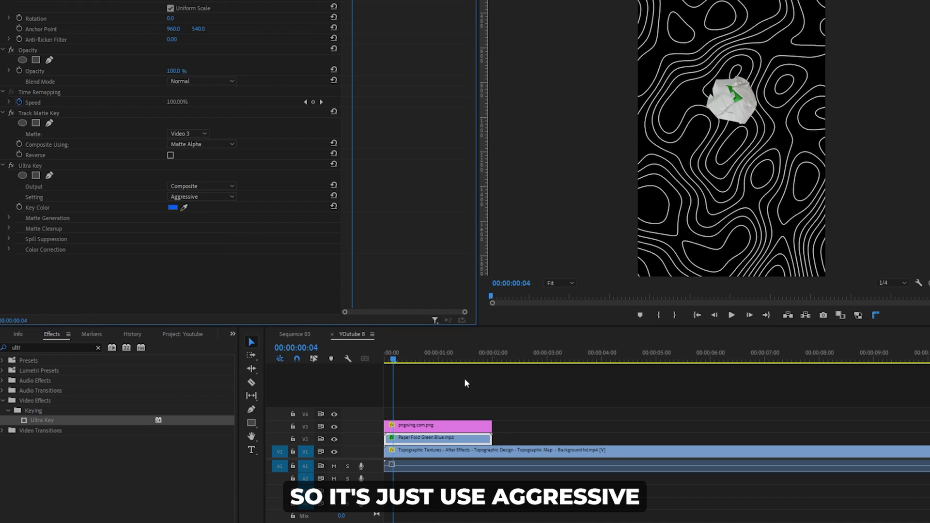
- Scrub forward to 00:00:01:01 to review the keyed paper unfolding over the background
{"action": "left_click", "coordinate": [410, 359]}
{"action": "mouse_move", "coordinate": [410, 358]}
{"action": "left_mouse_down"}
{"action": "mouse_move", "coordinate": [438, 359]}
{"action": "mouse_move", "coordinate": [390, 359]}
{"action": "mouse_move", "coordinate": [423, 358]}
{"action": "left_mouse_up"}
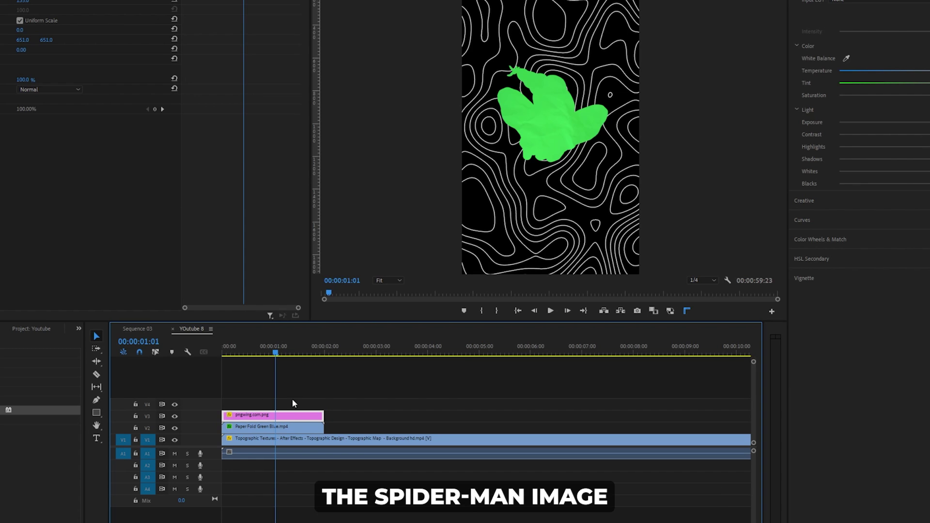
- Duplicate the Spider-Man image from track V3 onto V4 and set the copy's scale to 56
{"action": "left_click_drag", "start_coordinate": [293, 415], "coordinate": [293, 405]}
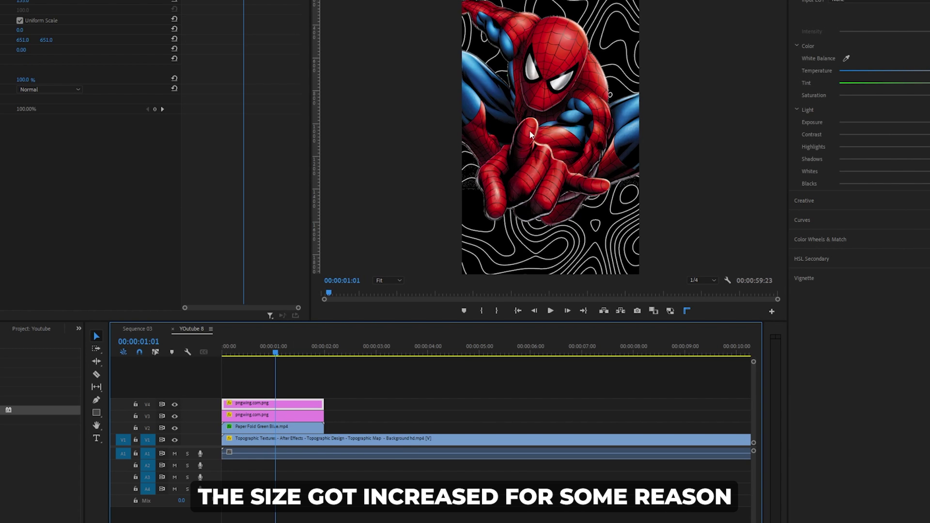
{"action": "left_click", "coordinate": [300, 418]}
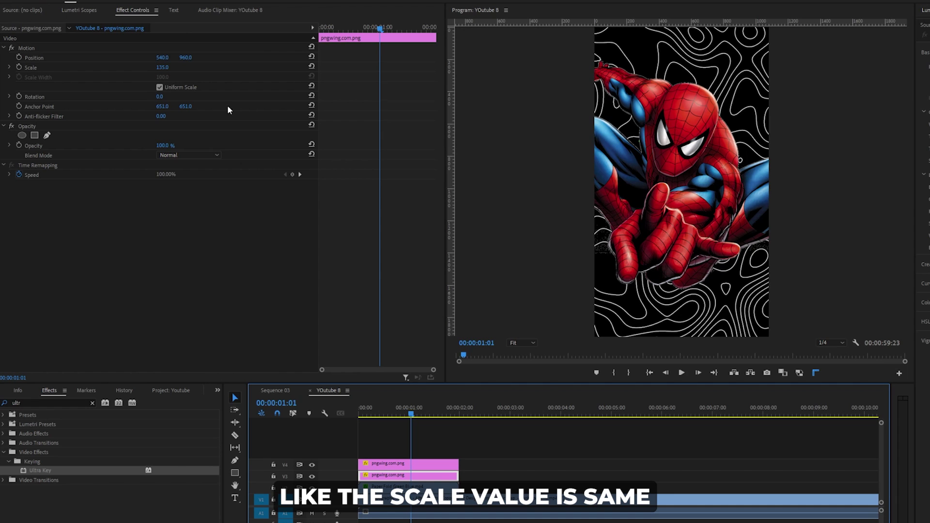
{"action": "left_click_drag", "start_coordinate": [161, 68], "coordinate": [123, 67]}
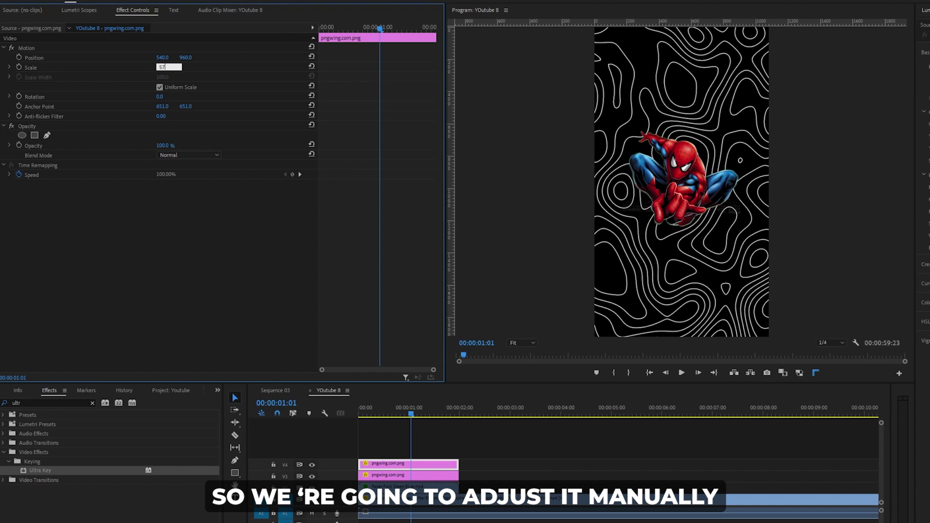
{"action": "type", "text": "6"}
{"action": "key", "text": "Return"}
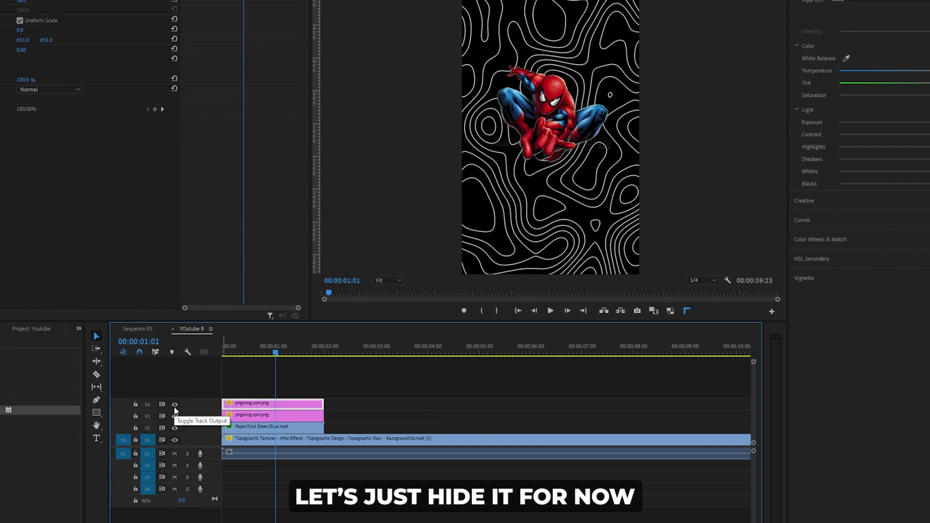
- Hide track V4 and nest the V3 Spider-Man image with the Paper Fold Green Blue clip as a sequence named 1
{"action": "left_click", "coordinate": [312, 464]}
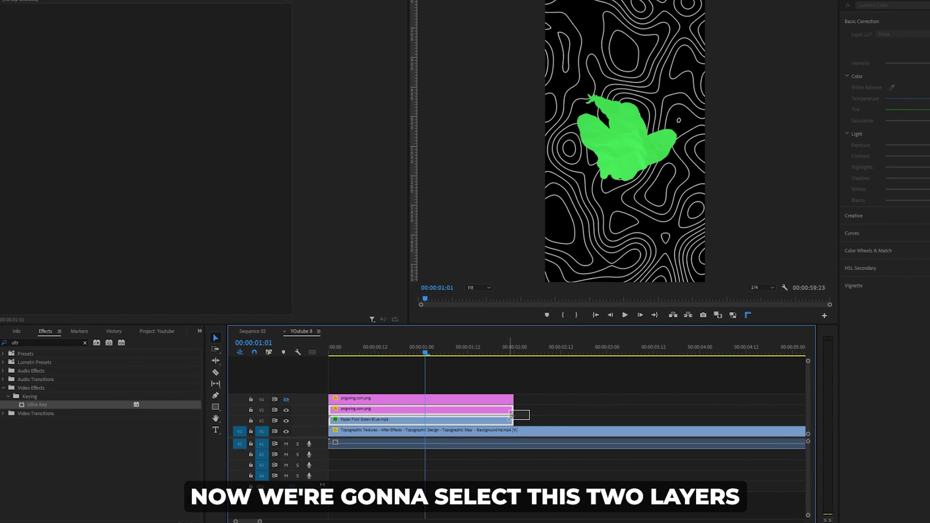
{"action": "left_click_drag", "start_coordinate": [507, 419], "coordinate": [504, 420]}
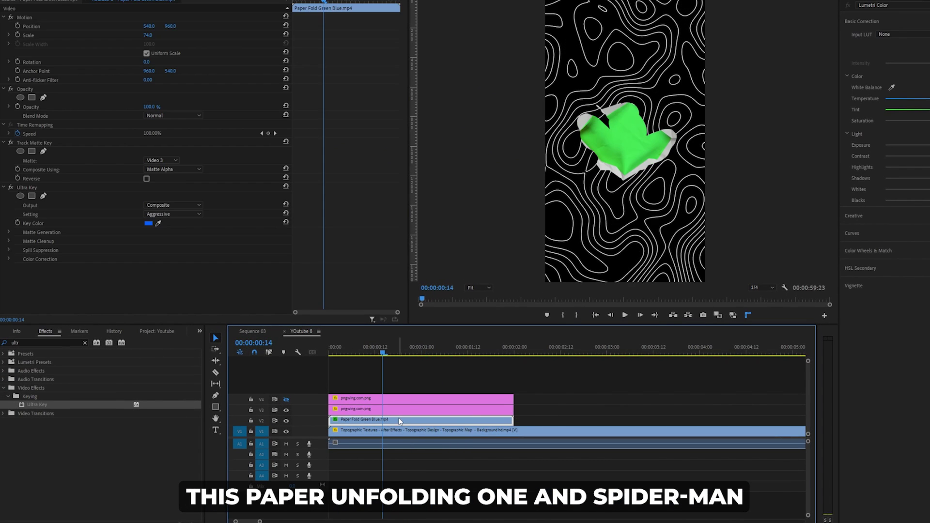
{"action": "left_click", "coordinate": [409, 411]}
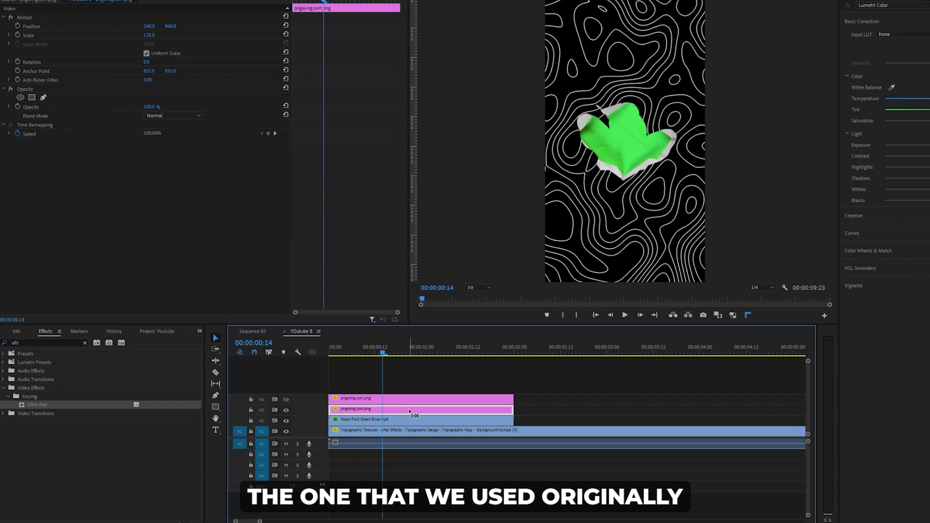
{"action": "left_click_drag", "start_coordinate": [515, 415], "coordinate": [505, 419]}
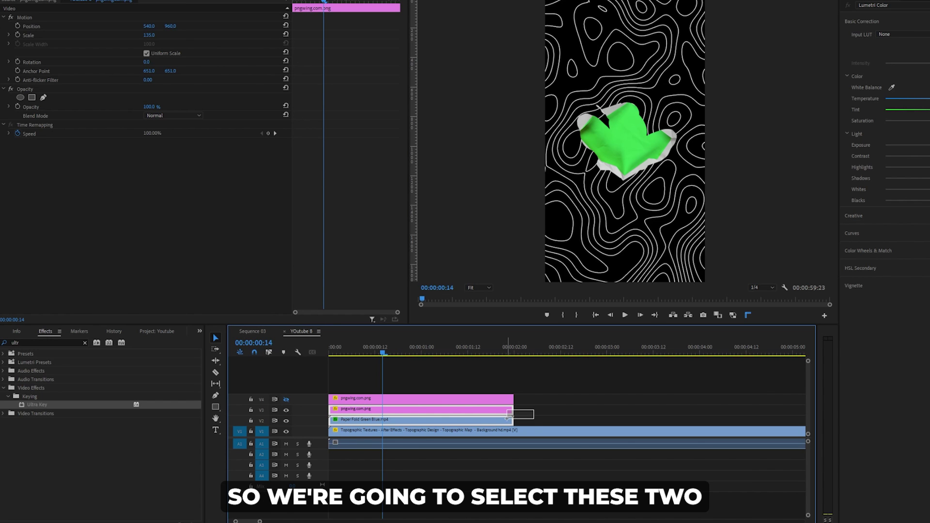
{"action": "right_click", "coordinate": [493, 422]}
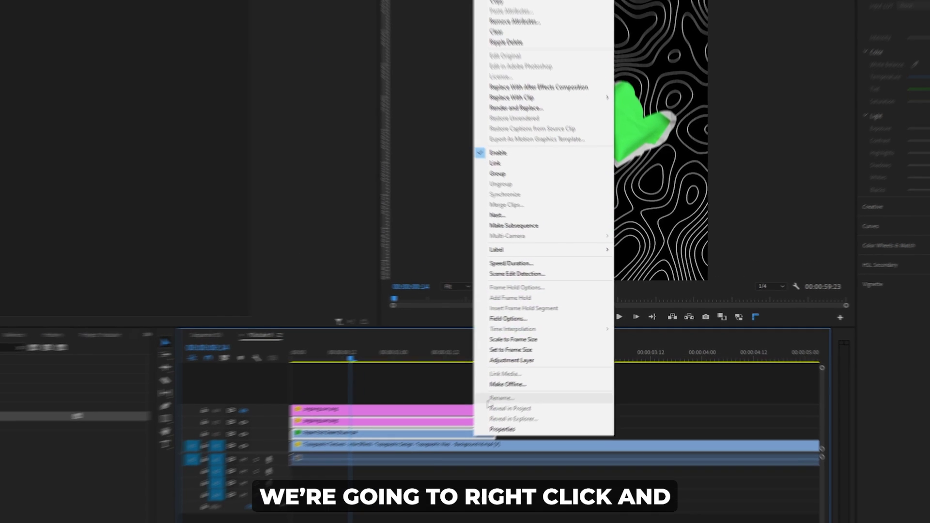
{"action": "left_click", "coordinate": [542, 223]}
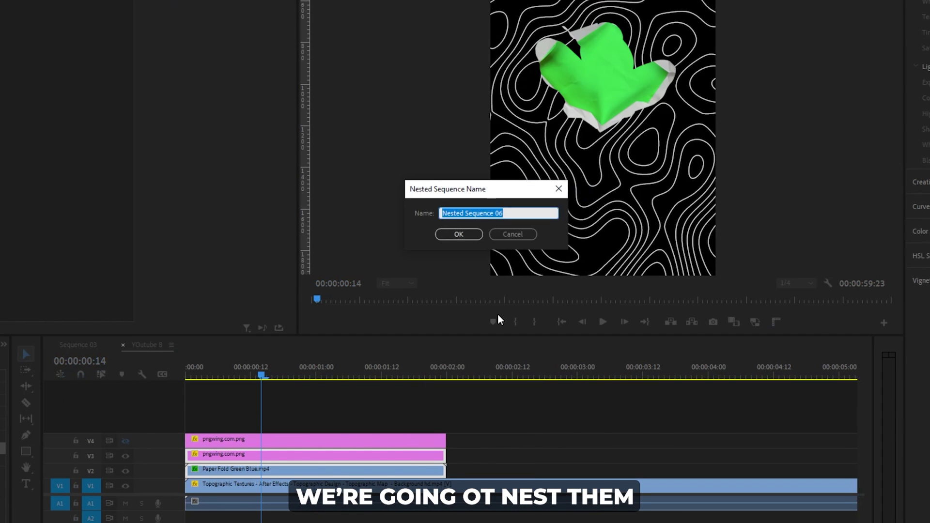
{"action": "type", "text": "1"}
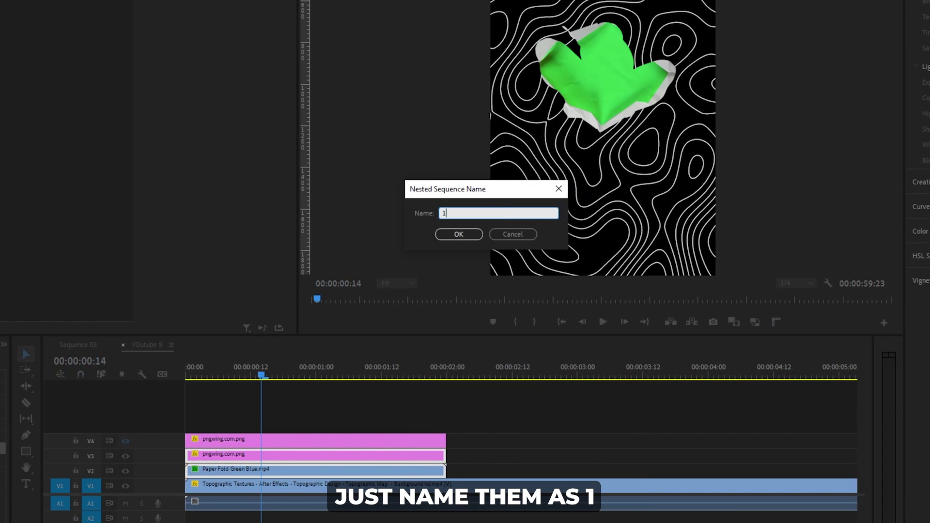
{"action": "key", "text": "Return"}
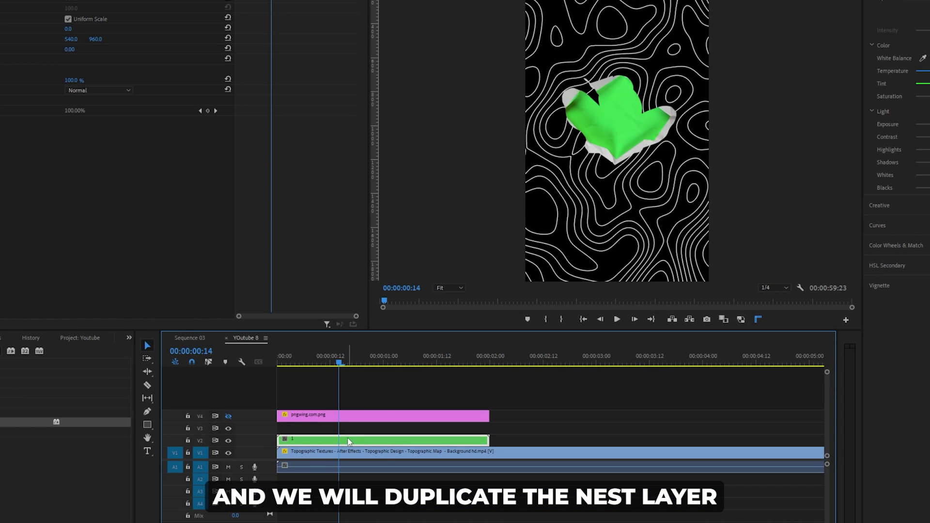
- Duplicate the nested clip 1 onto track V3 and make track V4 visible again
{"action": "left_click_drag", "start_coordinate": [271, 467], "coordinate": [272, 463]}
{"action": "left_click_drag", "start_coordinate": [348, 436], "coordinate": [349, 434]}
{"action": "left_click", "coordinate": [335, 417]}
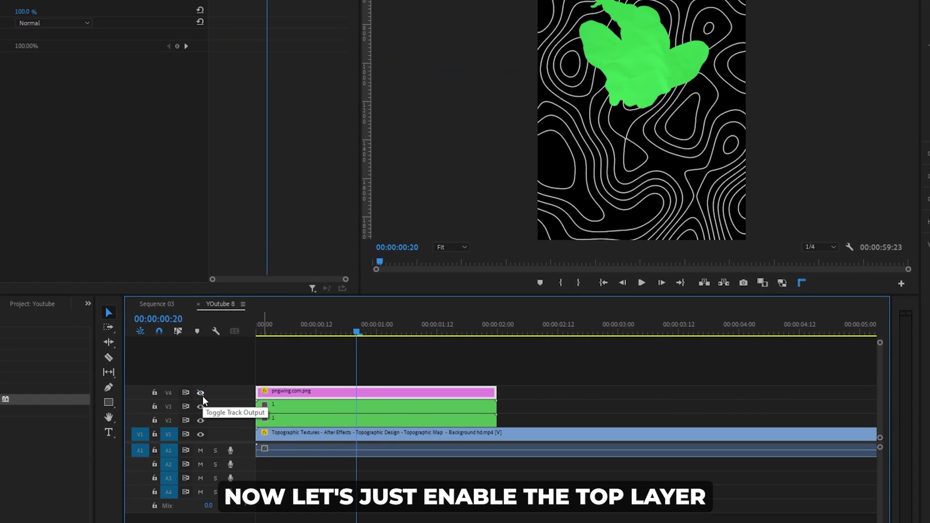
{"action": "left_click", "coordinate": [202, 394]}
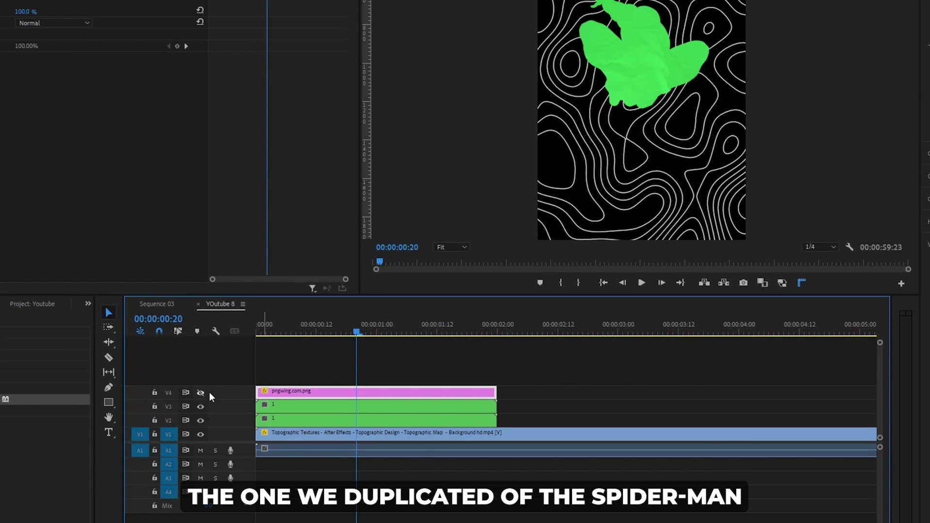
{"action": "left_click", "coordinate": [200, 393]}
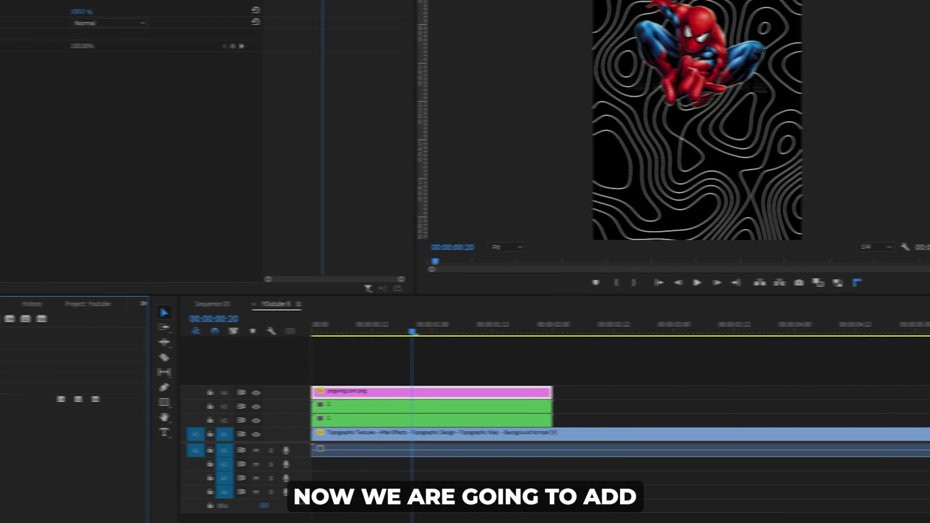
- Apply Track Matte Key to the Spider-Man image on V4 and check its available matte choices
{"action": "left_click_drag", "start_coordinate": [89, 400], "coordinate": [366, 364]}
{"action": "left_click_drag", "start_coordinate": [463, 364], "coordinate": [512, 392]}
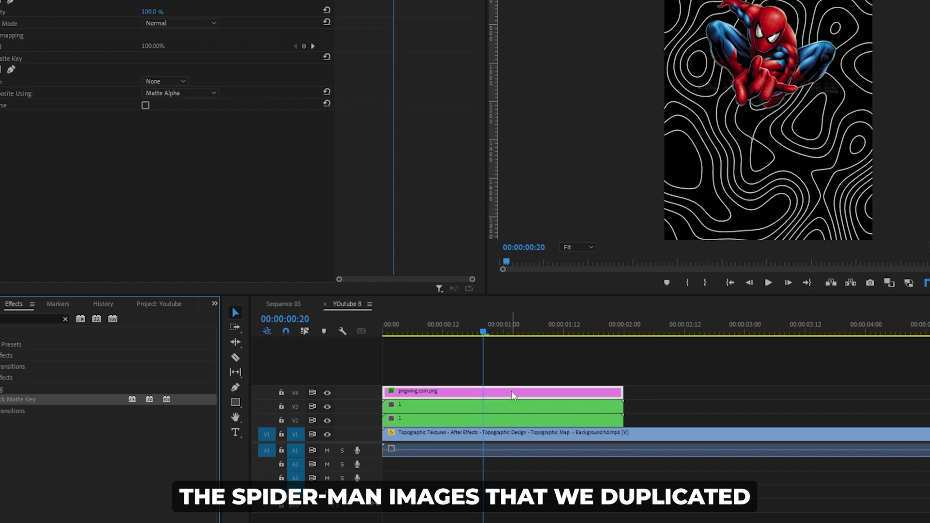
{"action": "left_click", "coordinate": [181, 84]}
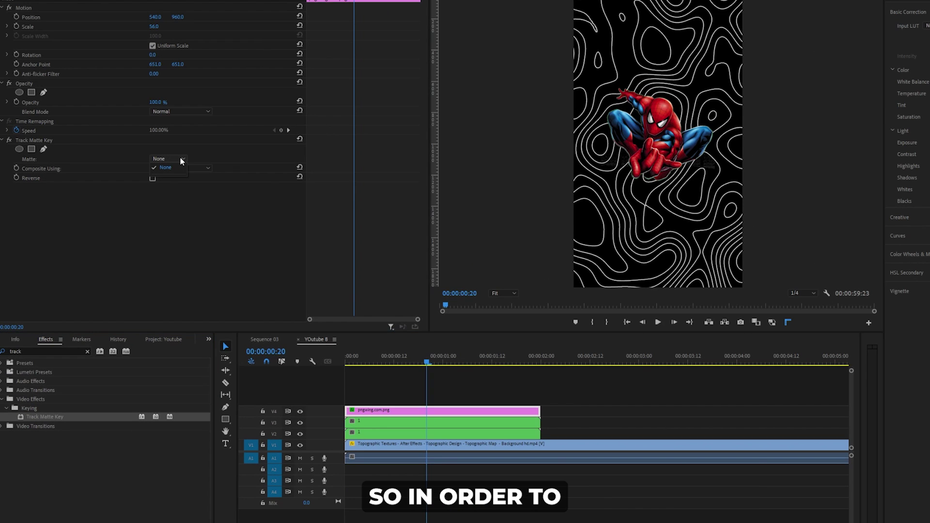
{"action": "left_click", "coordinate": [204, 159]}
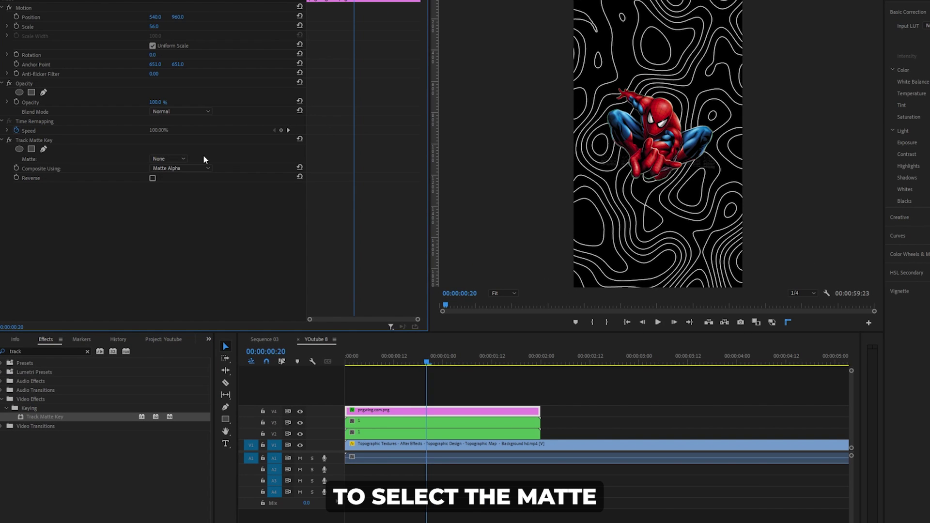
- Add two video tracks and move both nested clips above the Spider-Man image, onto V5 and V6
{"action": "left_click", "coordinate": [482, 413]}
{"action": "left_click_drag", "start_coordinate": [543, 428], "coordinate": [512, 429]}
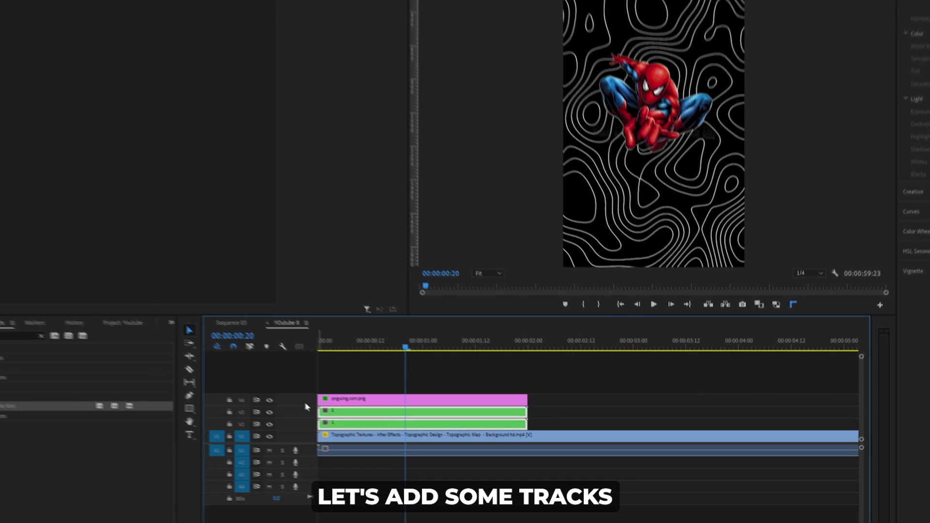
{"action": "right_click", "coordinate": [305, 406]}
{"action": "left_click", "coordinate": [339, 421]}
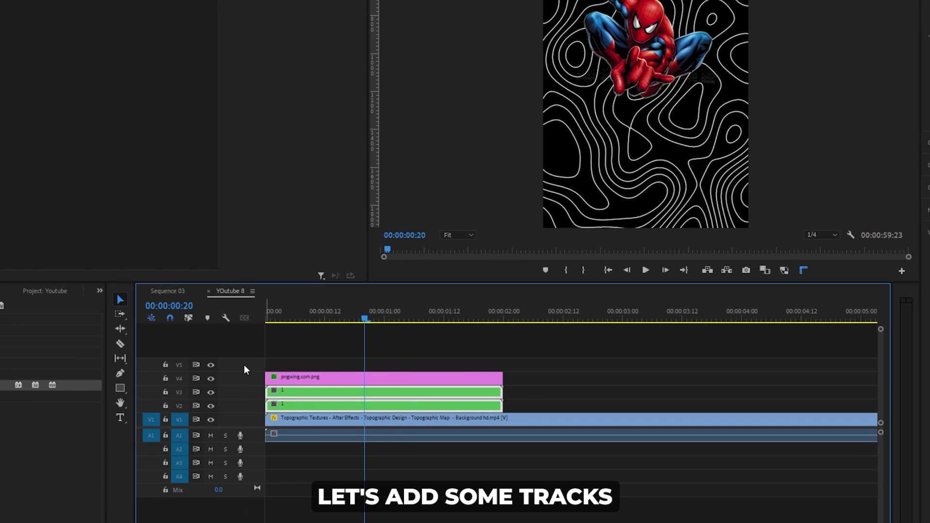
{"action": "right_click", "coordinate": [304, 394]}
{"action": "left_click", "coordinate": [291, 391]}
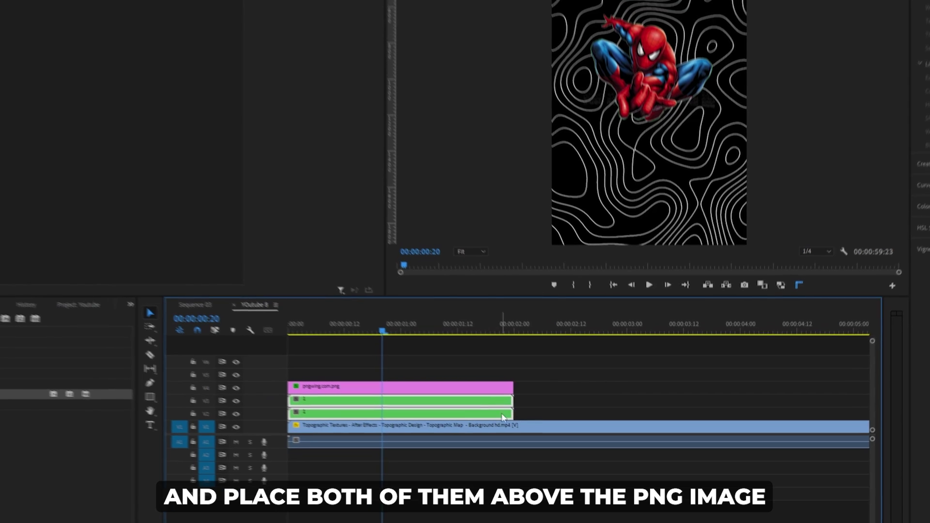
{"action": "left_click_drag", "start_coordinate": [515, 414], "coordinate": [520, 382]}
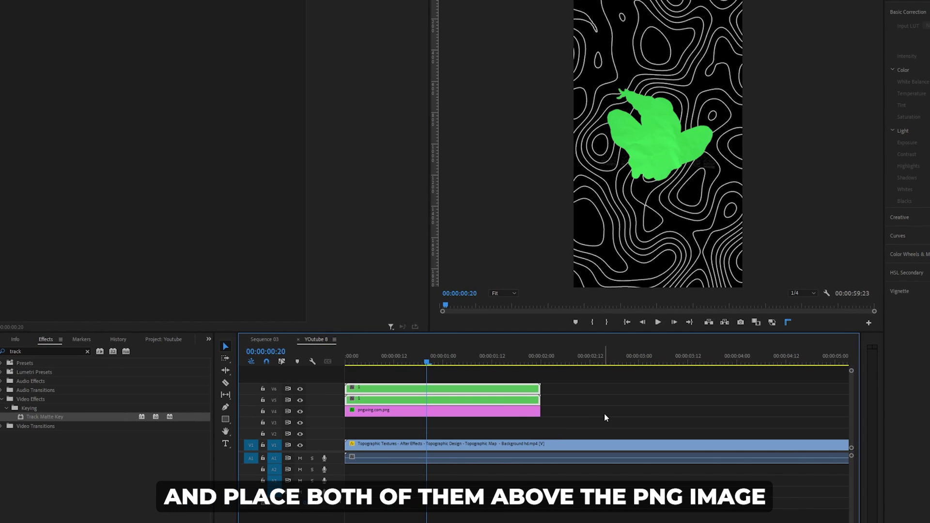
- Move both nested clips and the Spider-Man image down one track together, and hide track V5
{"action": "left_click", "coordinate": [598, 408]}
{"action": "left_click", "coordinate": [361, 388]}
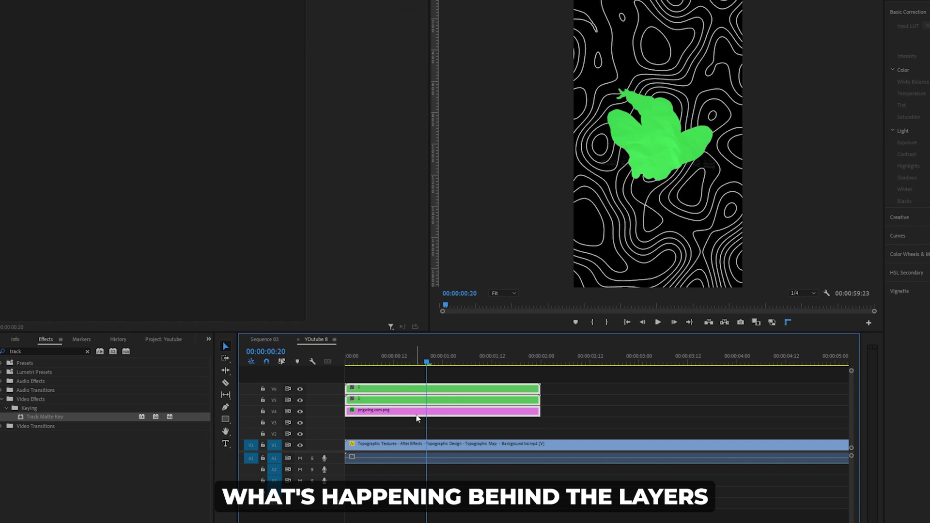
{"action": "left_click_drag", "start_coordinate": [417, 418], "coordinate": [413, 425]}
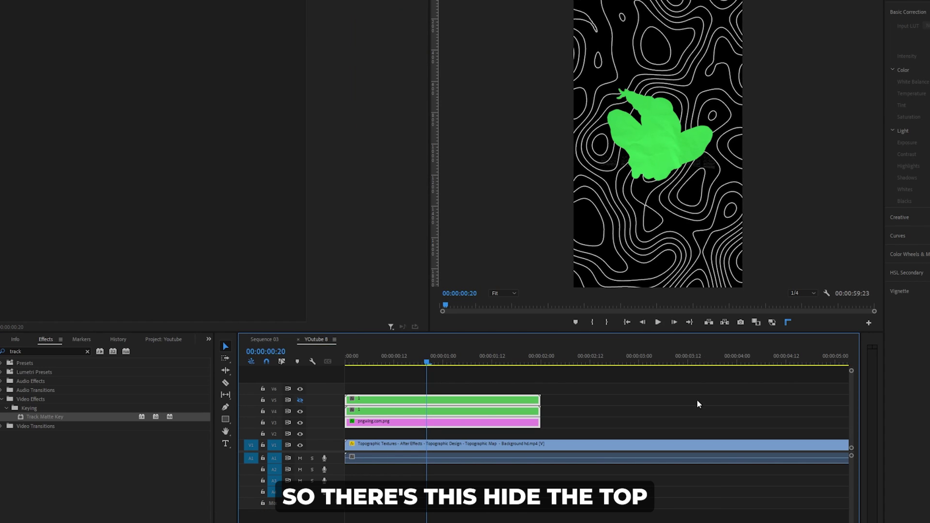
{"action": "left_click", "coordinate": [606, 405]}
{"action": "left_click", "coordinate": [444, 411]}
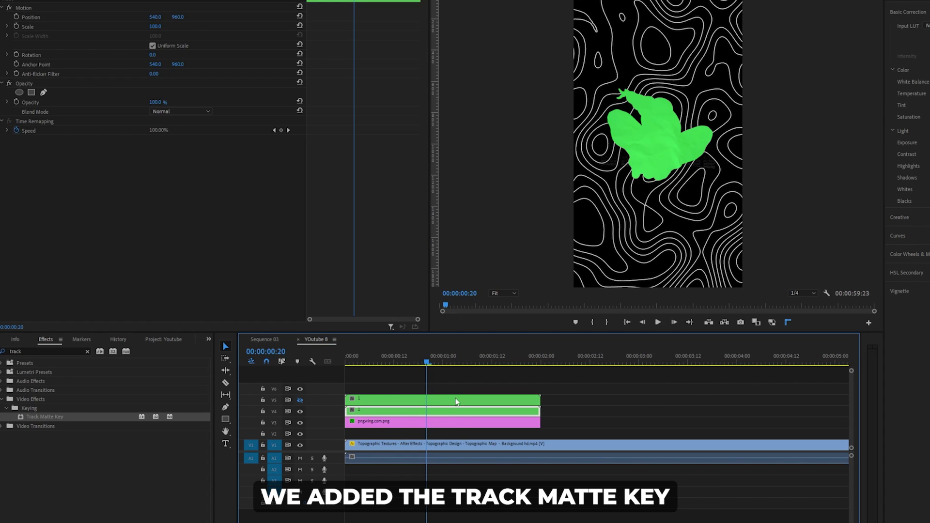
- Set the Track Matte Key matte of the Spider-Man image on V3 to Video 4
{"action": "left_click", "coordinate": [464, 424]}
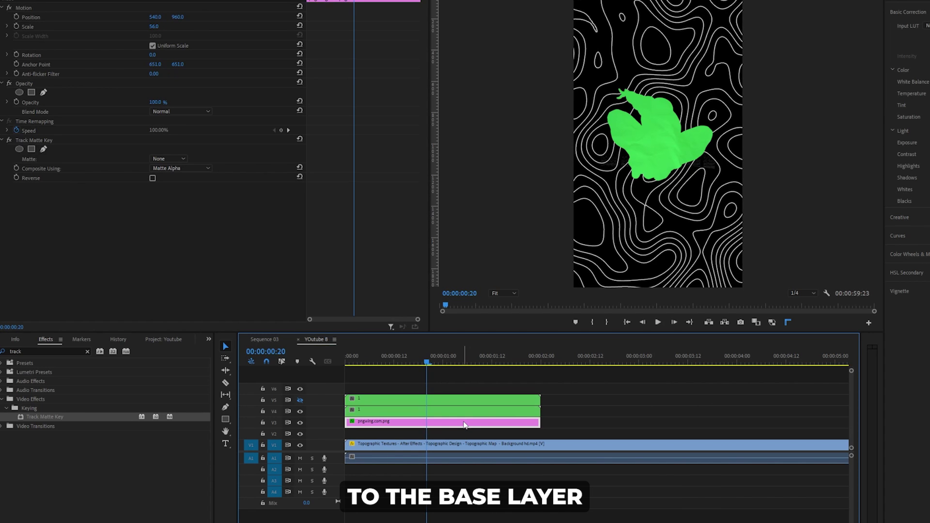
{"action": "left_click", "coordinate": [301, 412]}
{"action": "left_click", "coordinate": [300, 412]}
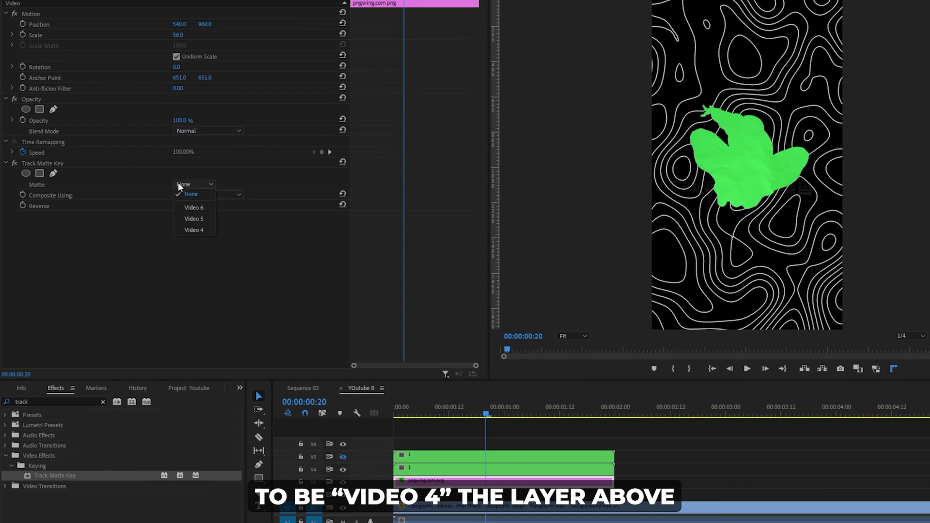
{"action": "left_click", "coordinate": [206, 226]}
- Set the V4 nested clip's scale to 261 and compare the fit with its Motion settings switched off and on
{"action": "left_click", "coordinate": [540, 465]}
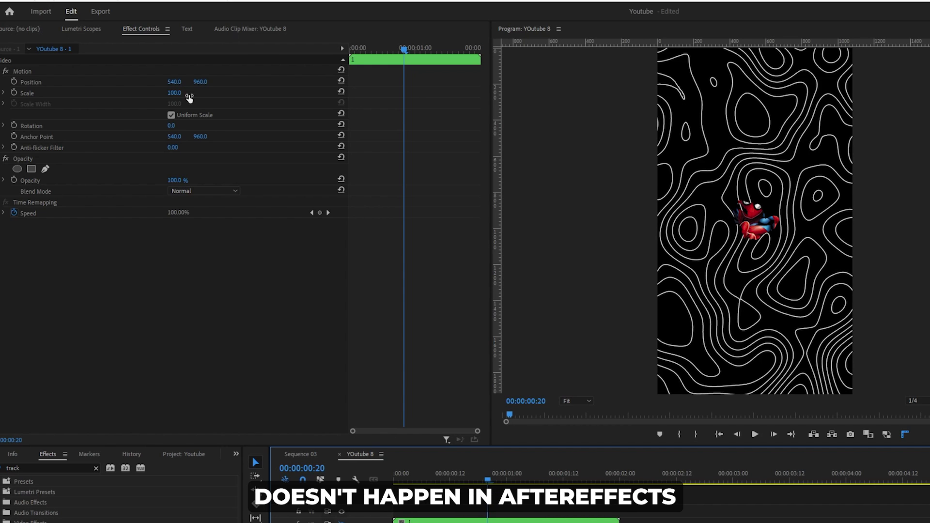
{"action": "left_click_drag", "start_coordinate": [177, 93], "coordinate": [182, 93]}
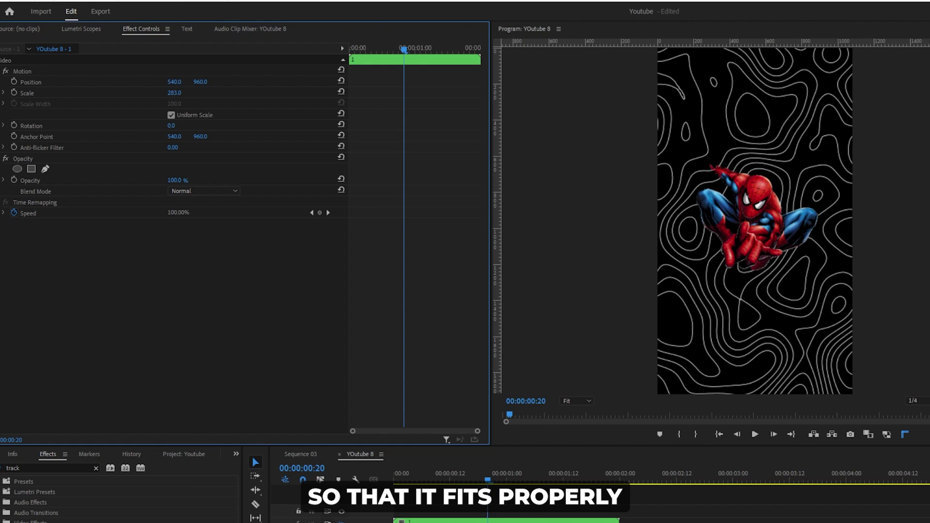
{"action": "left_click", "coordinate": [6, 71]}
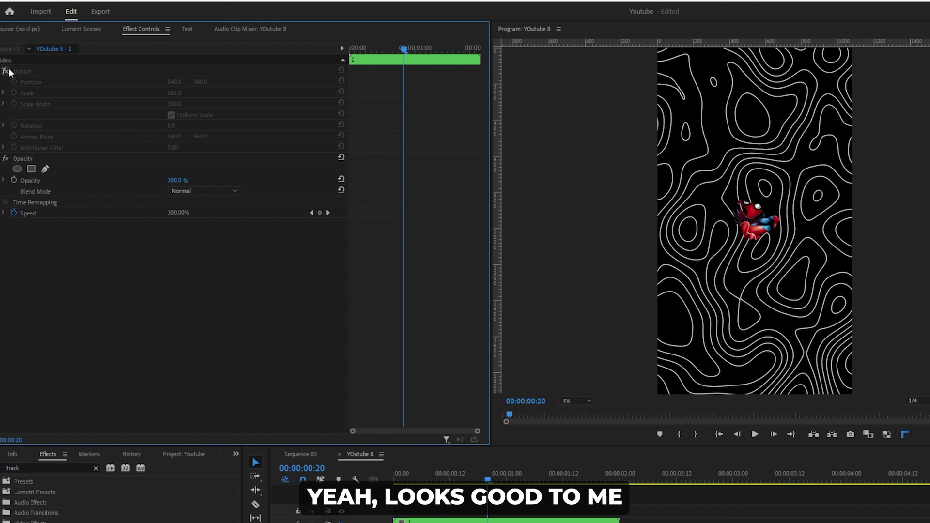
{"action": "left_click", "coordinate": [5, 71]}
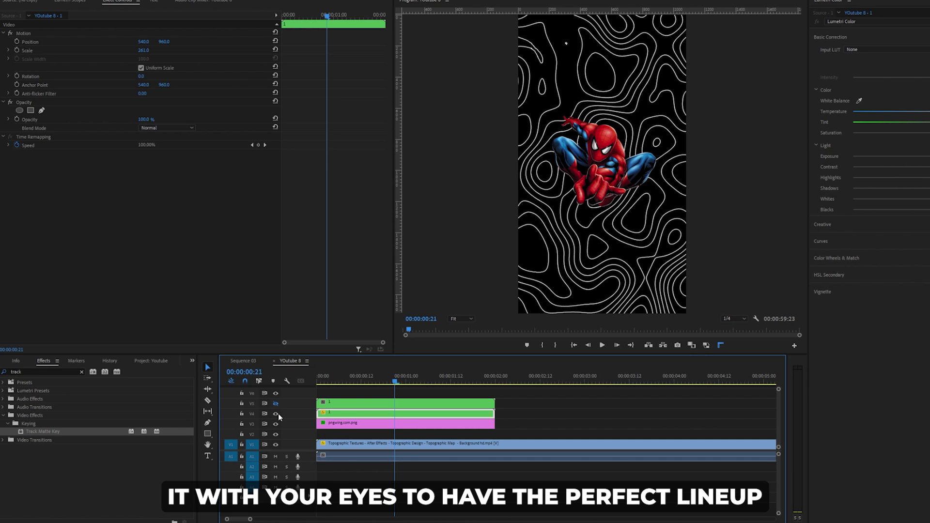
- Check the matted Spider-Man image with track V4 hidden while scrubbing, and make tracks V4 and V5 visible
{"action": "left_click", "coordinate": [356, 424]}
{"action": "left_click", "coordinate": [359, 416]}
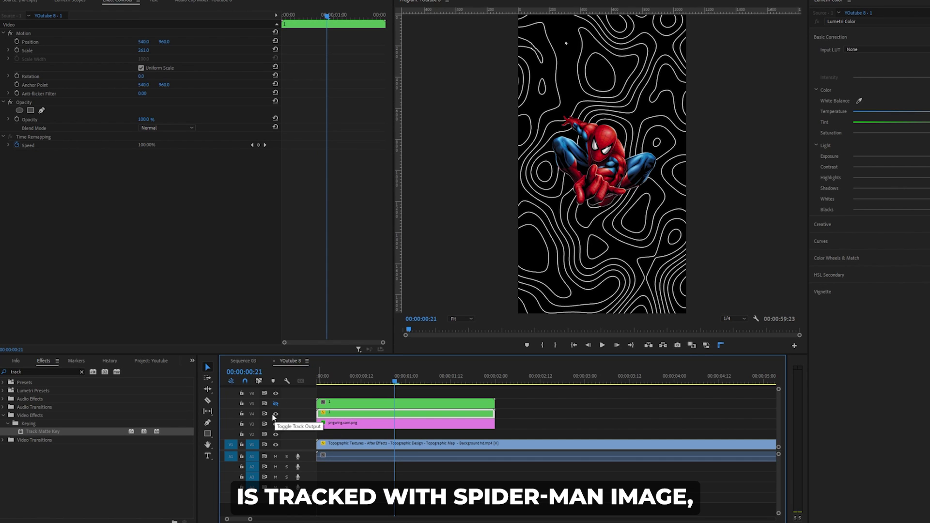
{"action": "left_click", "coordinate": [274, 413]}
{"action": "left_click", "coordinate": [382, 421]}
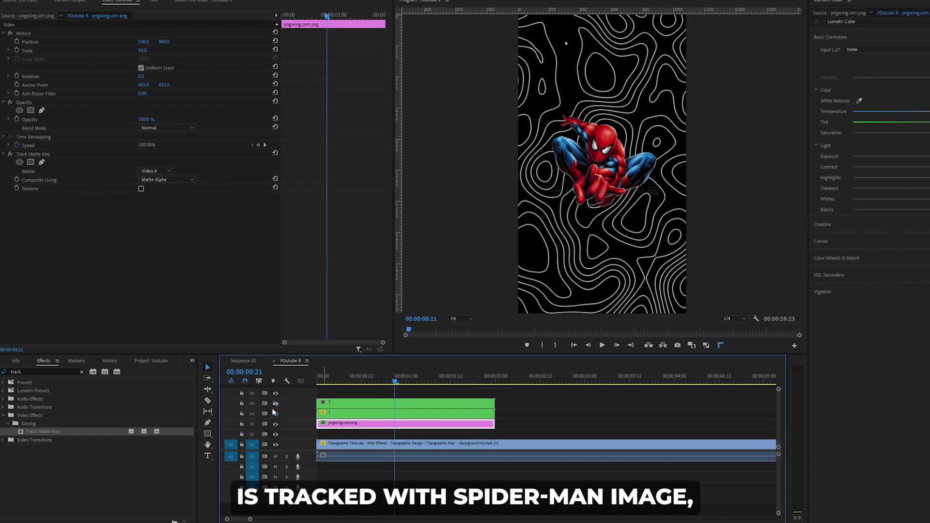
{"action": "left_click_drag", "start_coordinate": [365, 382], "coordinate": [320, 382]}
{"action": "left_click", "coordinate": [275, 413]}
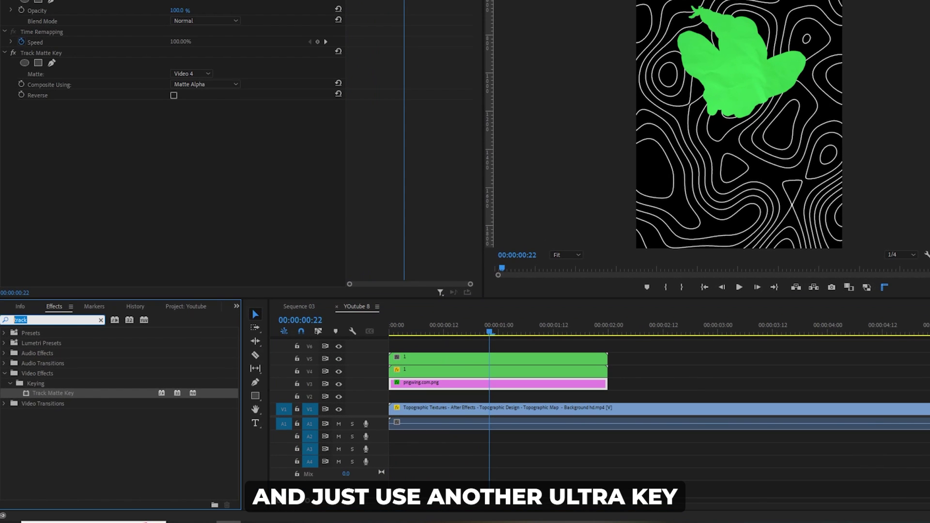
- Apply Ultra Key to the top nested clip on V5, sampling the green paper as the key color with the Aggressive setting
{"action": "type", "text": "ultra"}
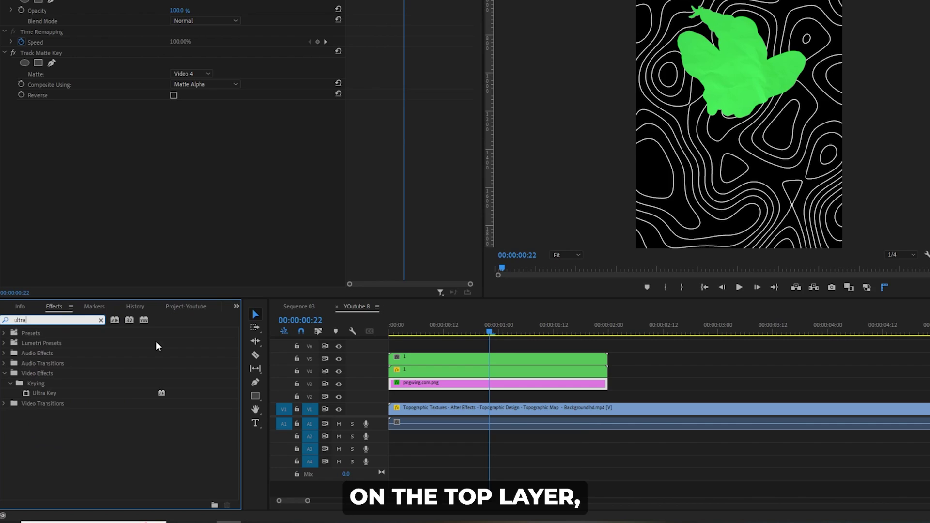
{"action": "left_click_drag", "start_coordinate": [122, 393], "coordinate": [513, 358]}
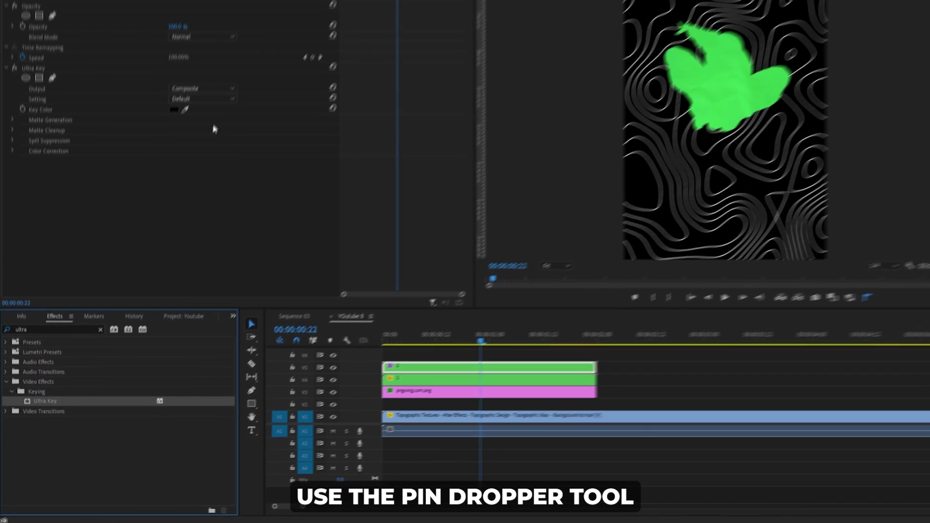
{"action": "left_click", "coordinate": [184, 110]}
{"action": "left_click", "coordinate": [728, 76]}
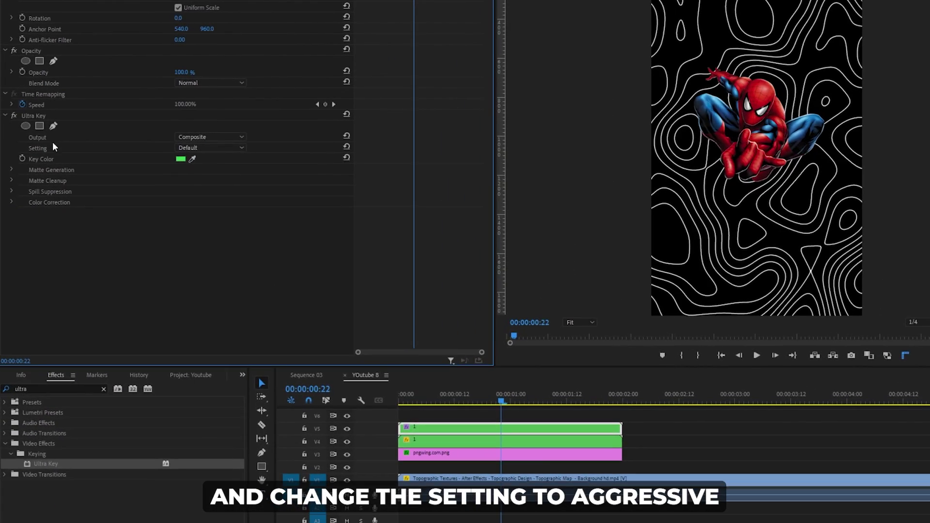
{"action": "left_click", "coordinate": [222, 145]}
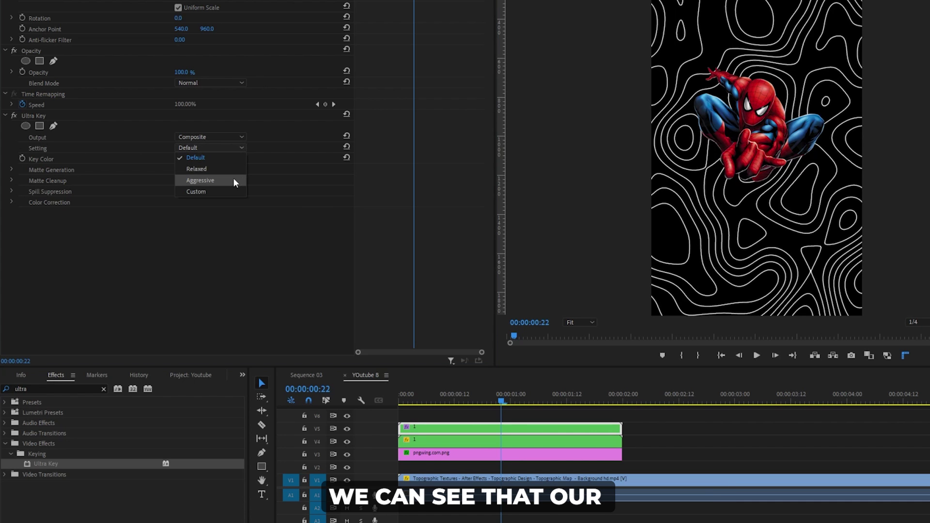
{"action": "left_click", "coordinate": [234, 179]}
- Scrub back to the sequence start and play the finished paper-unfold reveal
{"action": "left_click_drag", "start_coordinate": [502, 393], "coordinate": [481, 391]}
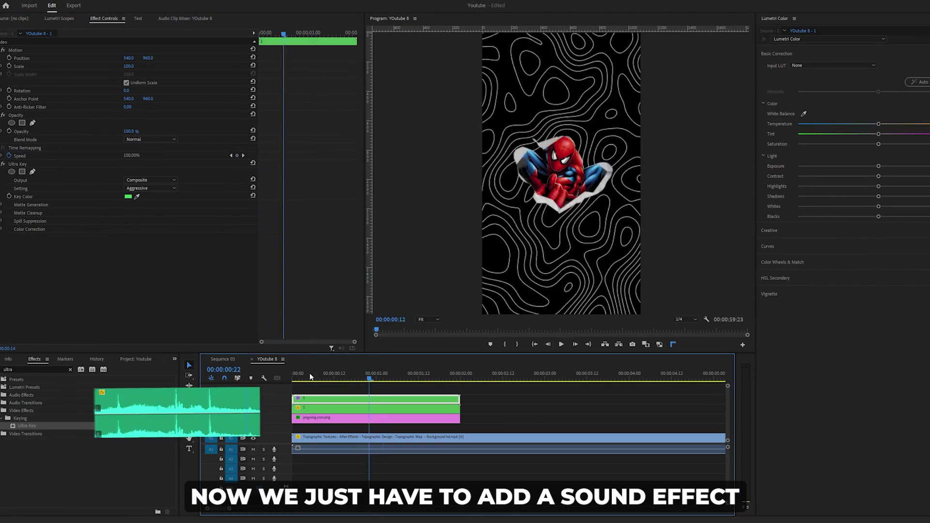
{"action": "left_click_drag", "start_coordinate": [310, 377], "coordinate": [291, 376]}
{"action": "key", "text": "space"}
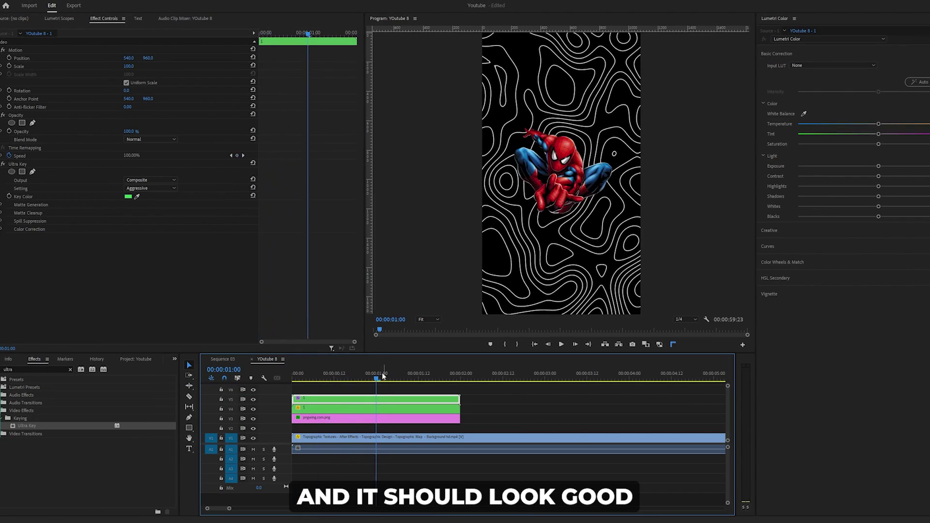